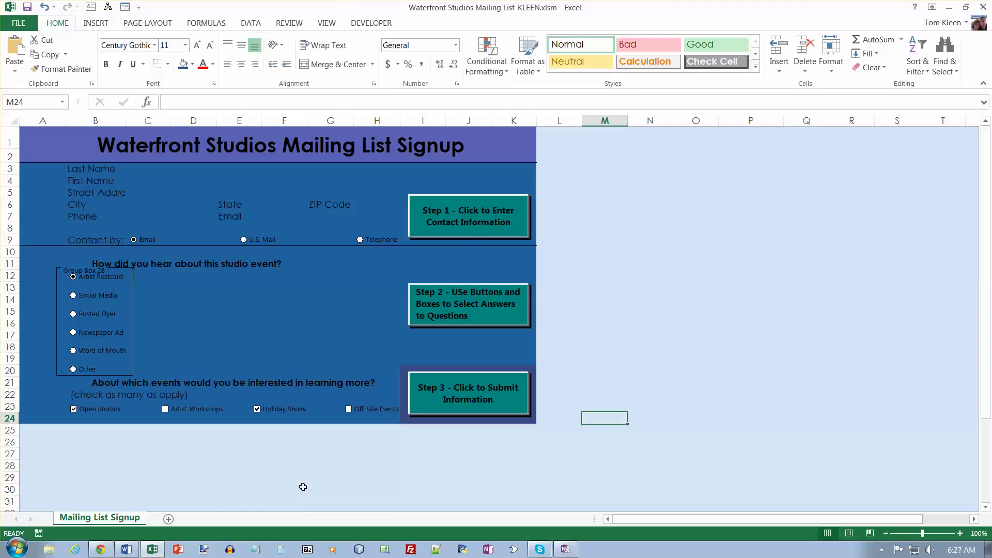
# Link the Email option button to cell $I$41 through Format Control's Cell link
pyautogui.click(372, 23)
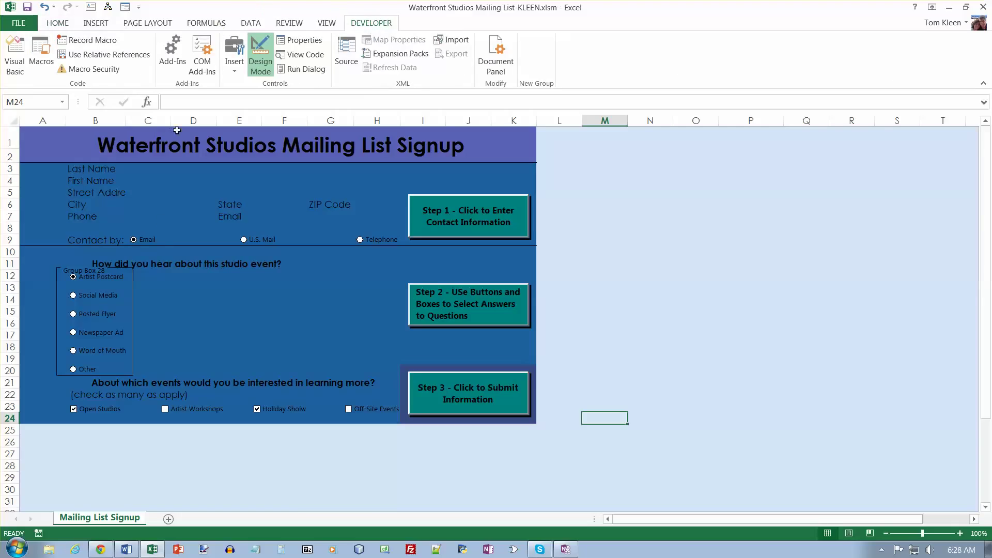
pyautogui.click(151, 238)
pyautogui.rightClick(151, 239)
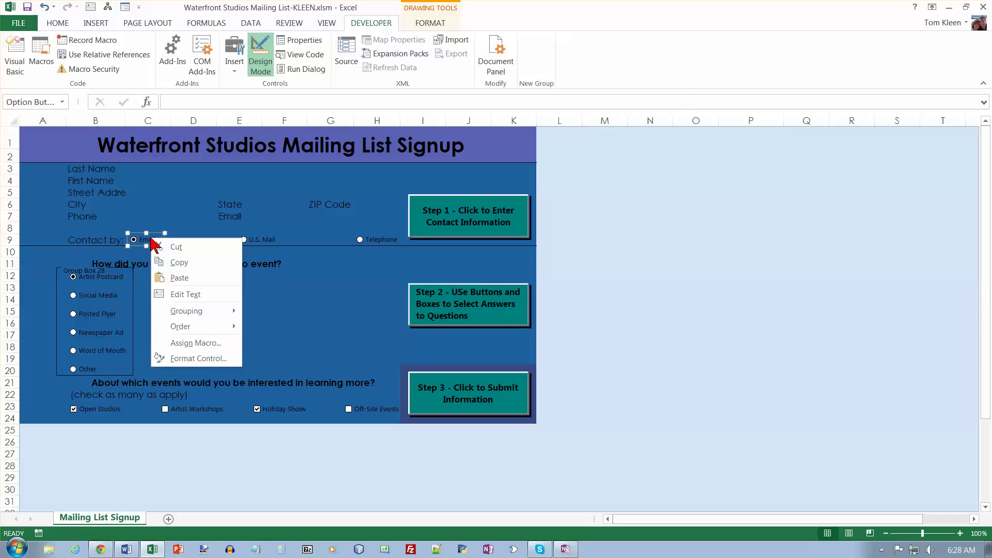
pyautogui.click(202, 358)
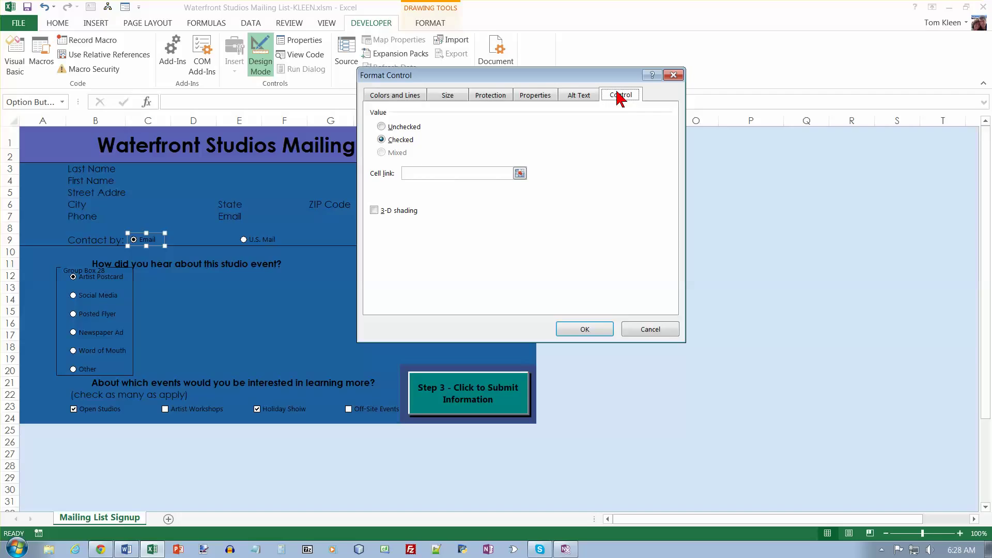
pyautogui.click(422, 174)
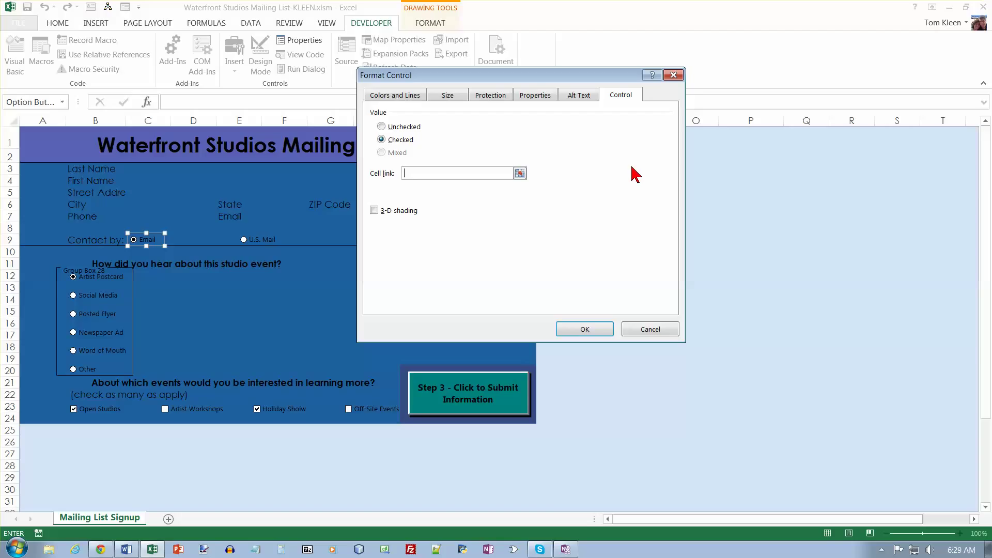
pyautogui.write('$I$3')
pyautogui.press('BackSpace')
pyautogui.write('41')
pyautogui.click(590, 332)
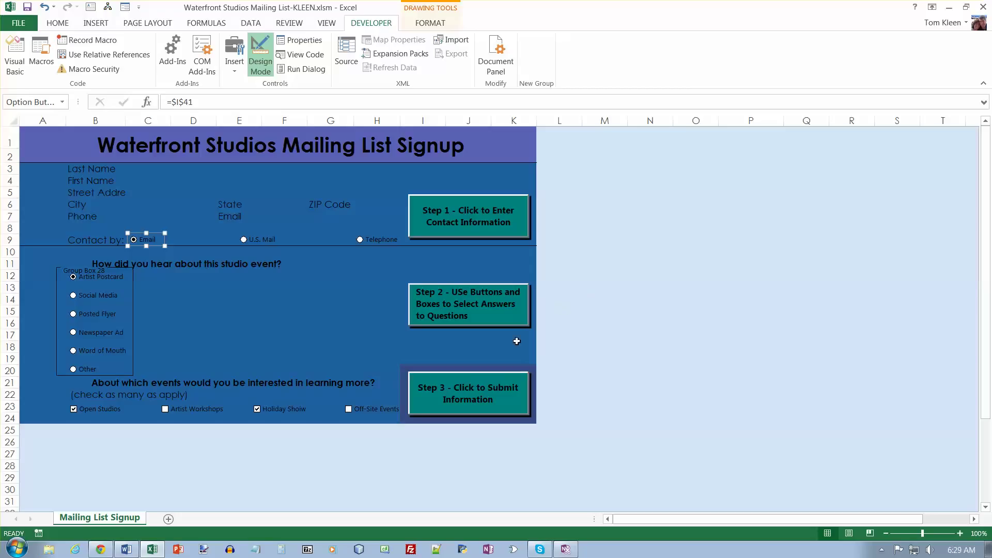
# Enter =INDEX(contact, $I$41) in cell I40 so it displays Email
pyautogui.click(424, 447)
pyautogui.scroll(-5, 423, 447)
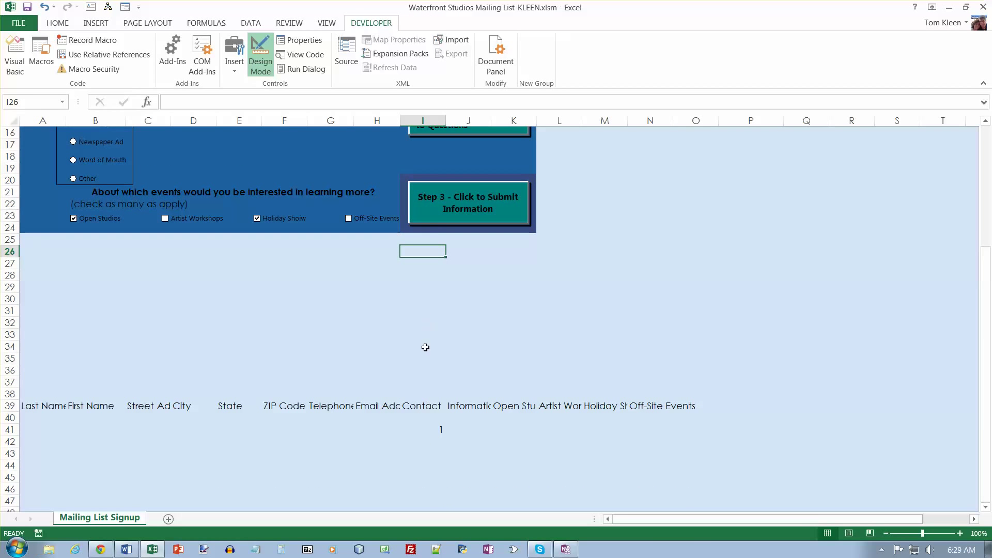
pyautogui.click(424, 422)
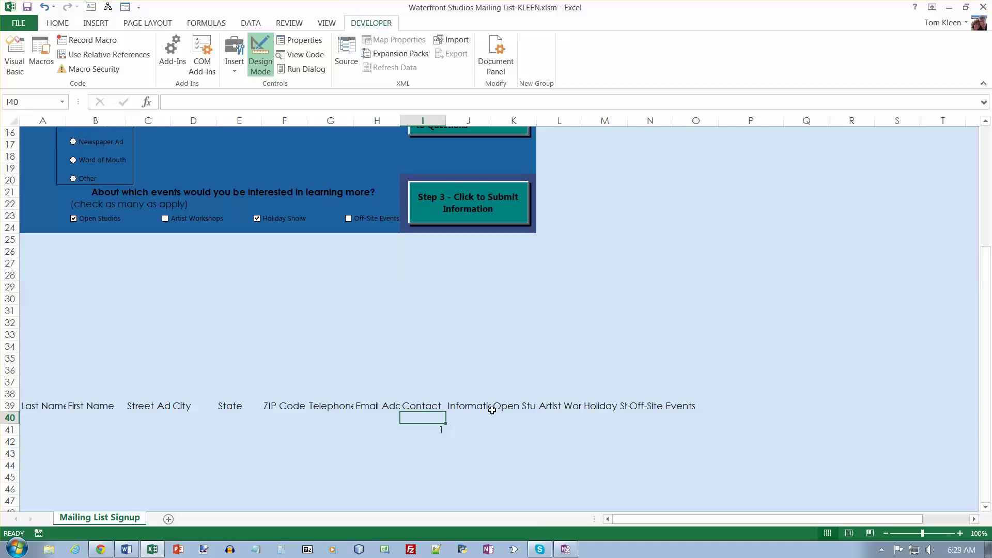
pyautogui.write('=ind')
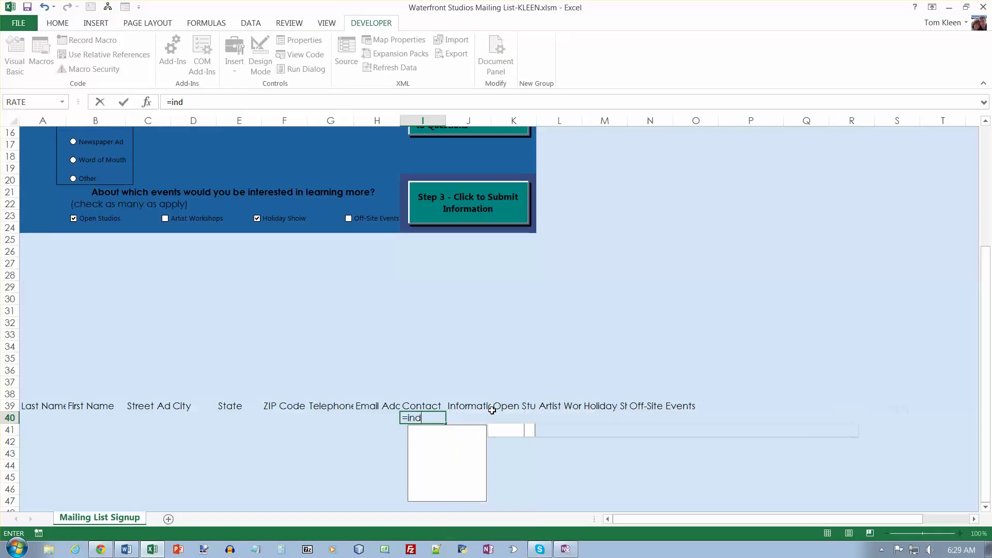
pyautogui.write('ex(')
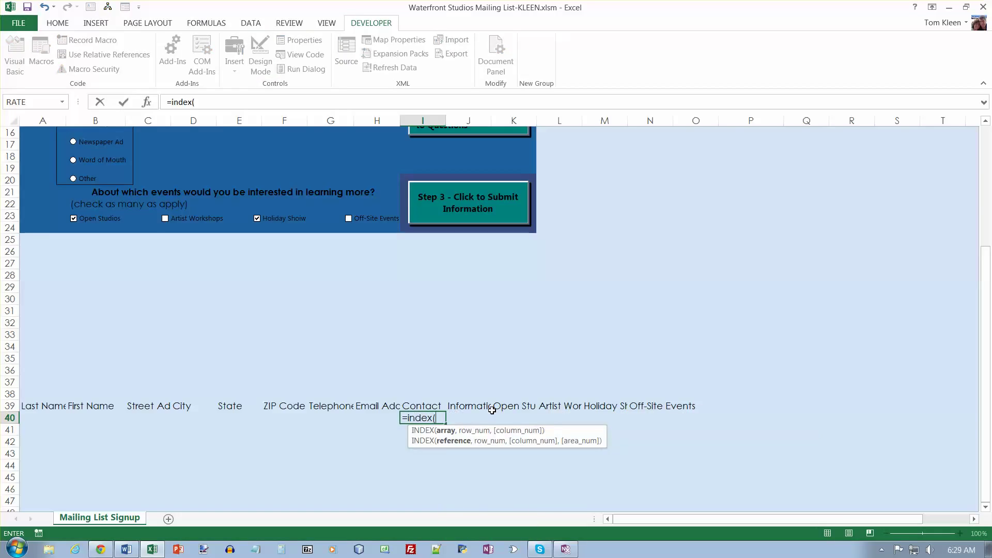
pyautogui.write('contact')
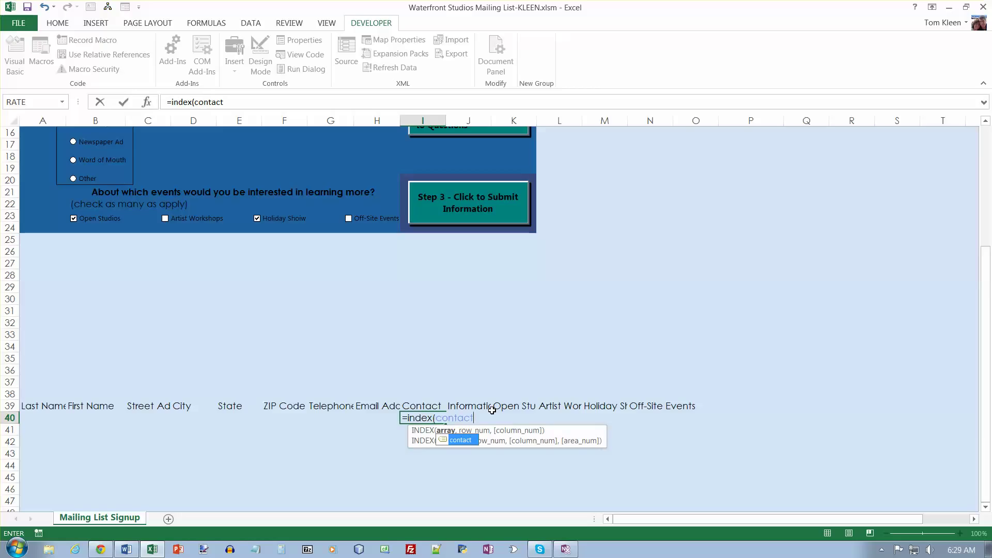
pyautogui.write(',')
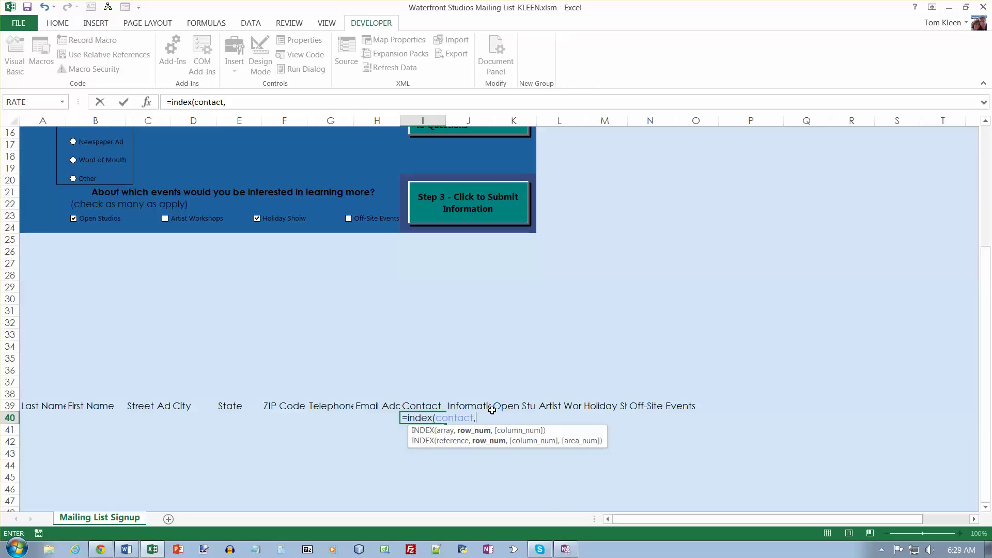
pyautogui.write(' $I$41')
pyautogui.press('Return')
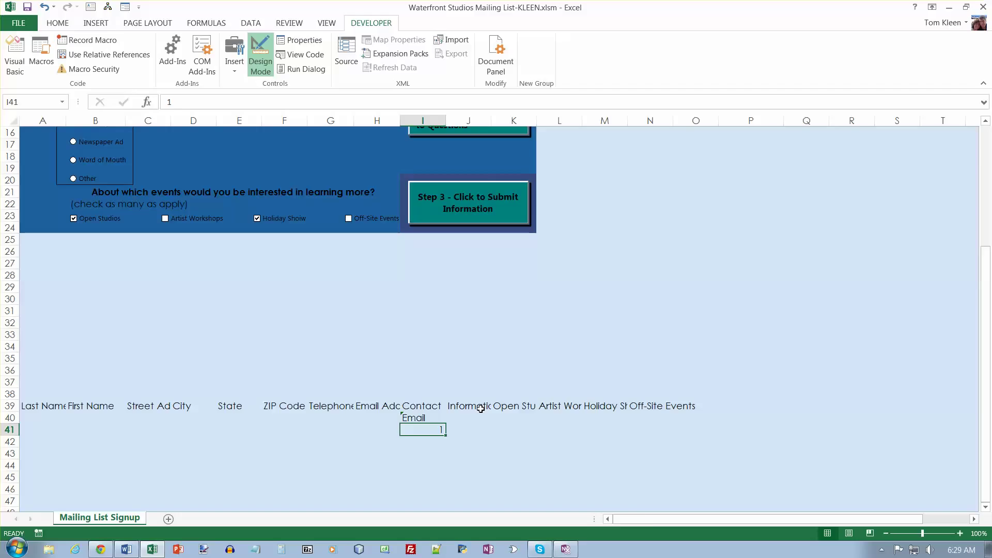
pyautogui.scroll(2, 481, 409)
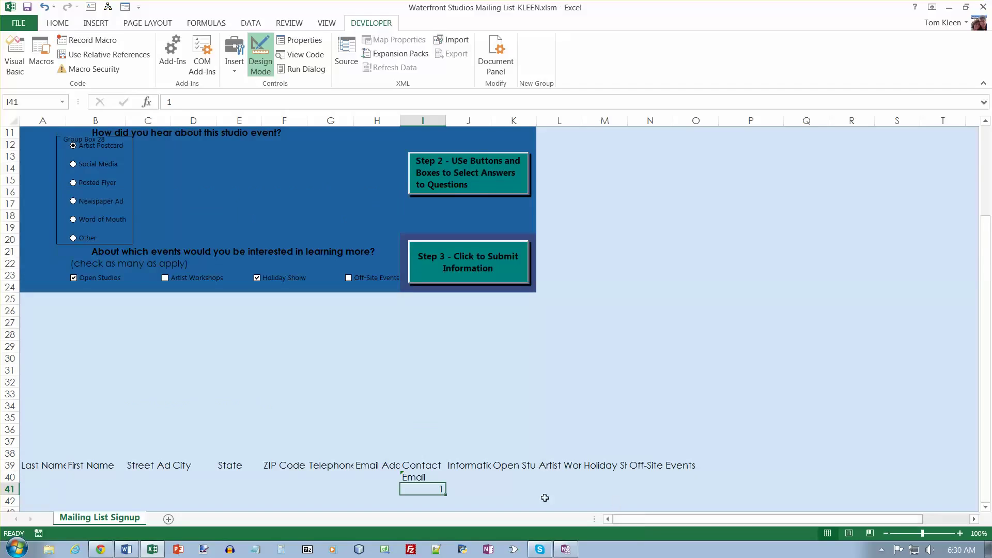
pyautogui.click(420, 478)
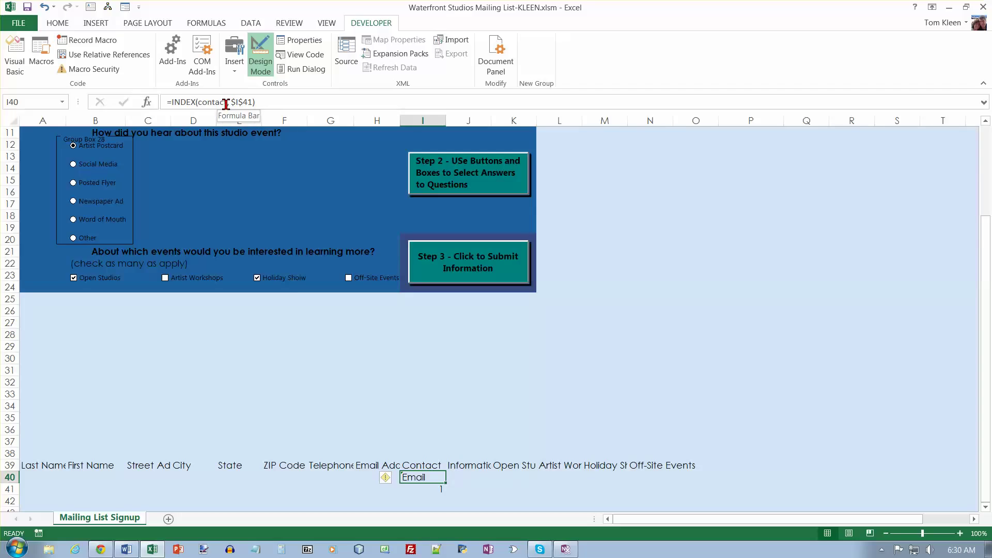
pyautogui.click(147, 102)
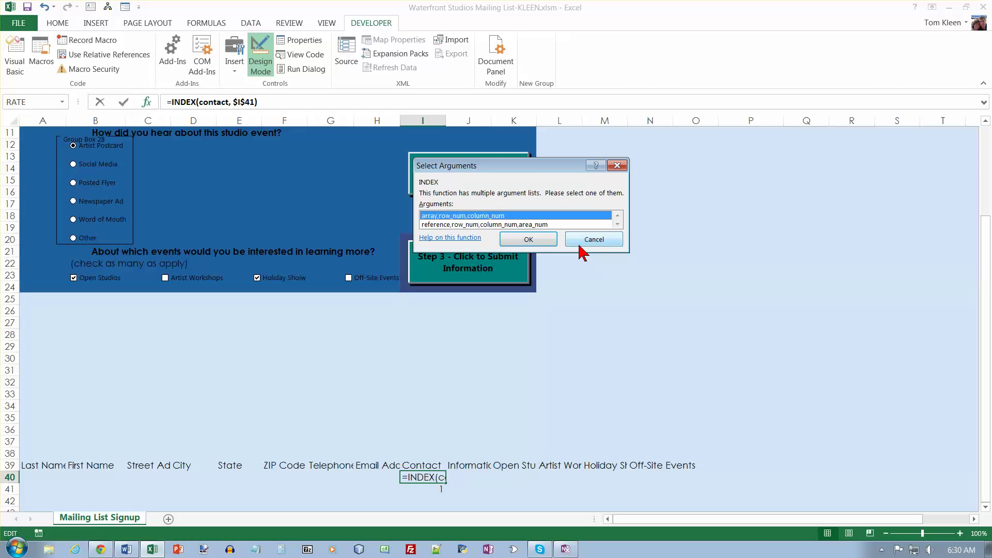
pyautogui.moveTo(538, 171); pyautogui.dragTo(500, 315)
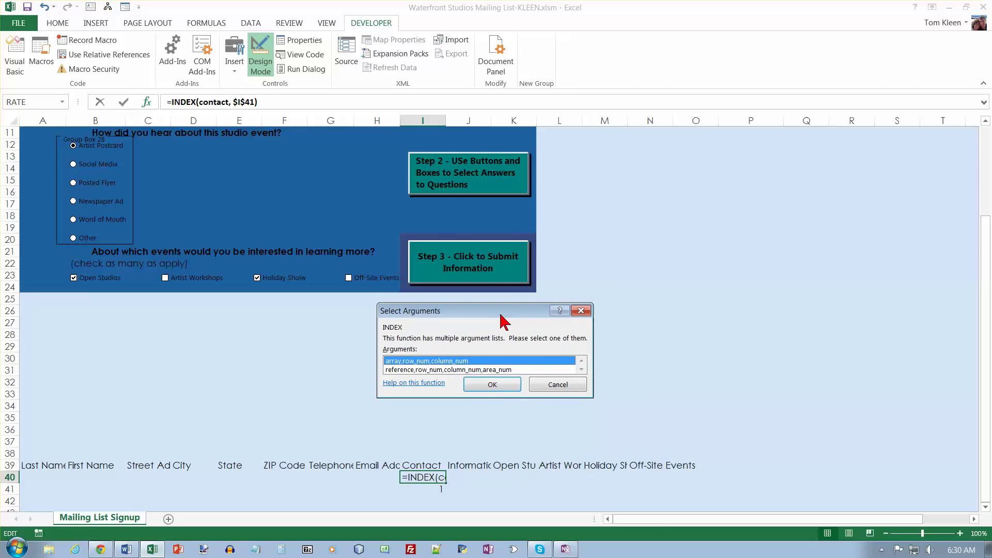
pyautogui.click(565, 385)
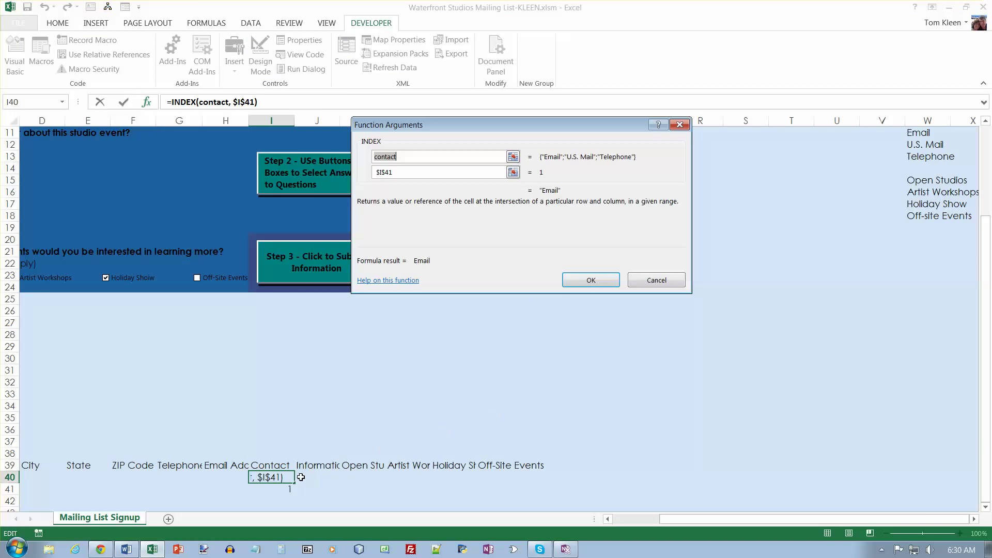
pyautogui.press('Return')
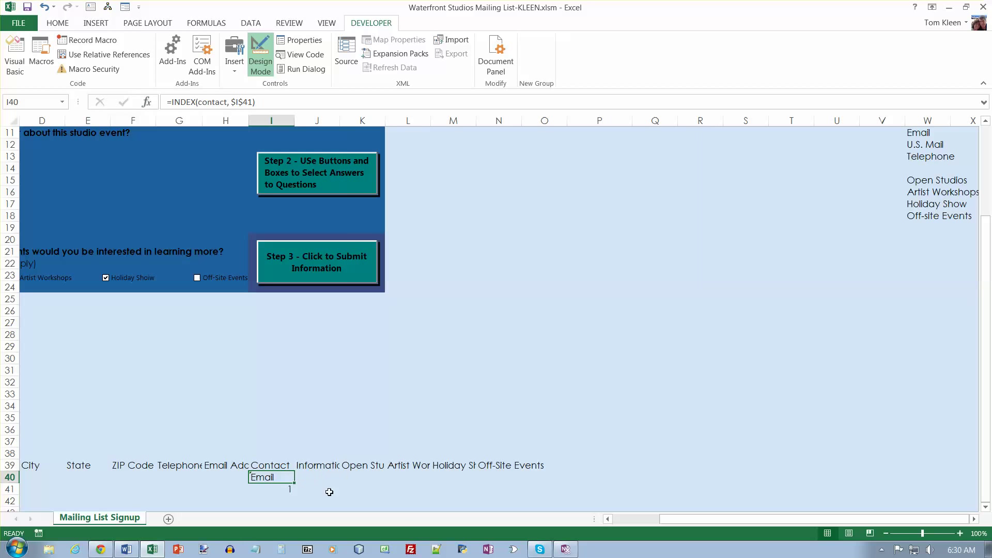
pyautogui.moveTo(642, 519); pyautogui.dragTo(522, 496)
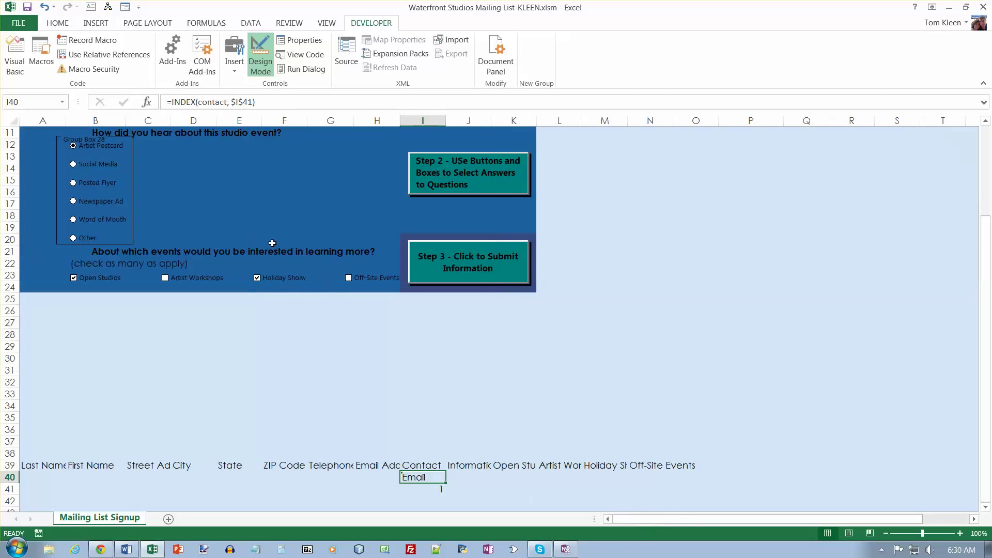
pyautogui.click(148, 102)
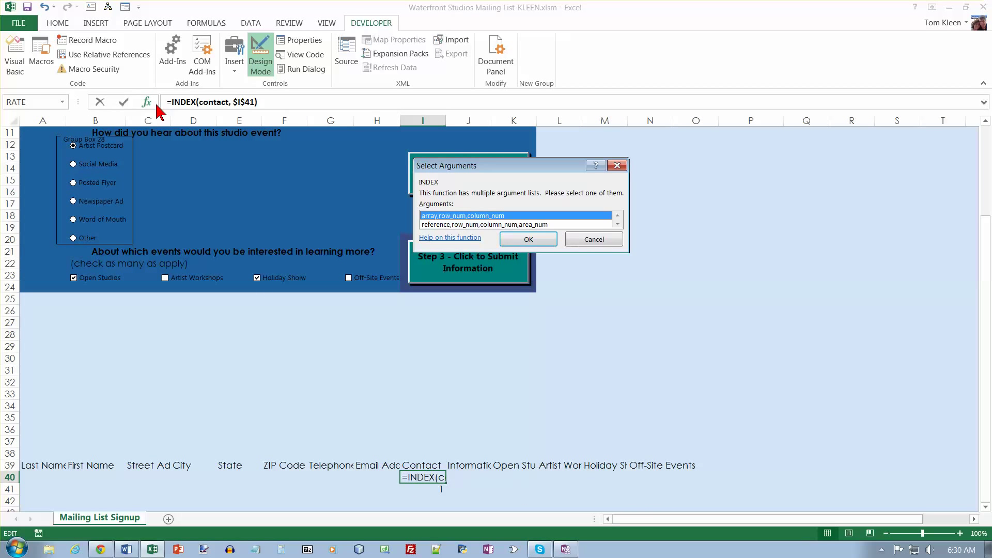
pyautogui.moveTo(481, 166); pyautogui.dragTo(639, 193)
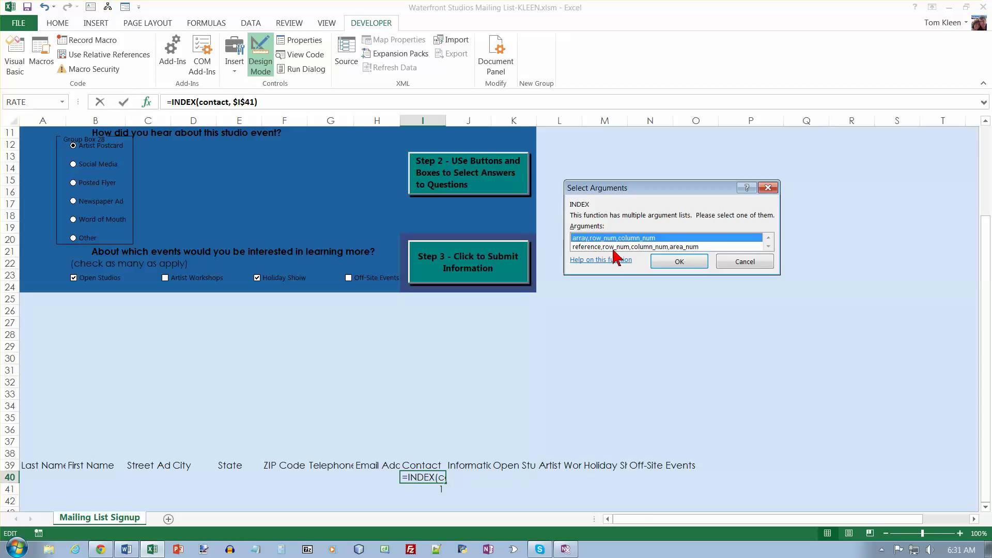
pyautogui.click(679, 262)
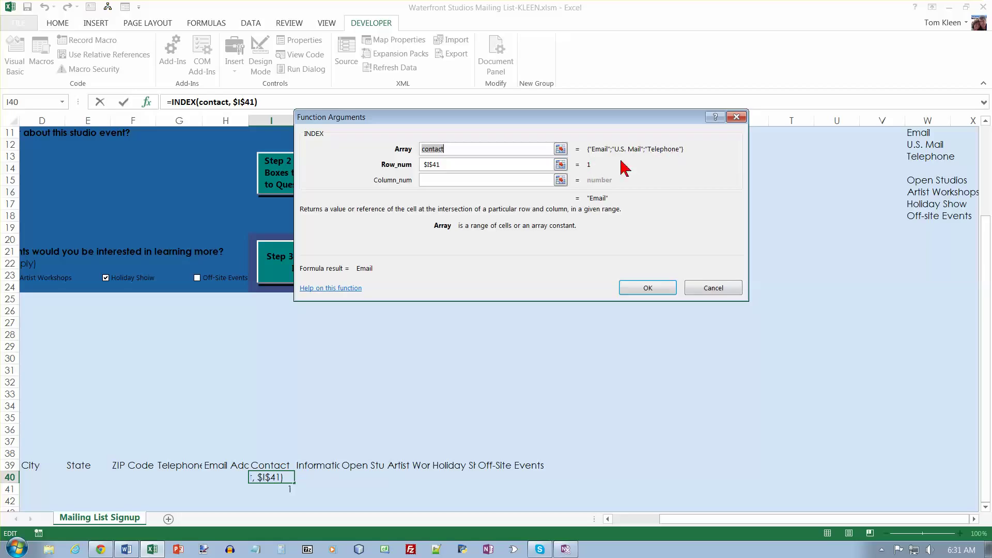
pyautogui.click(714, 288)
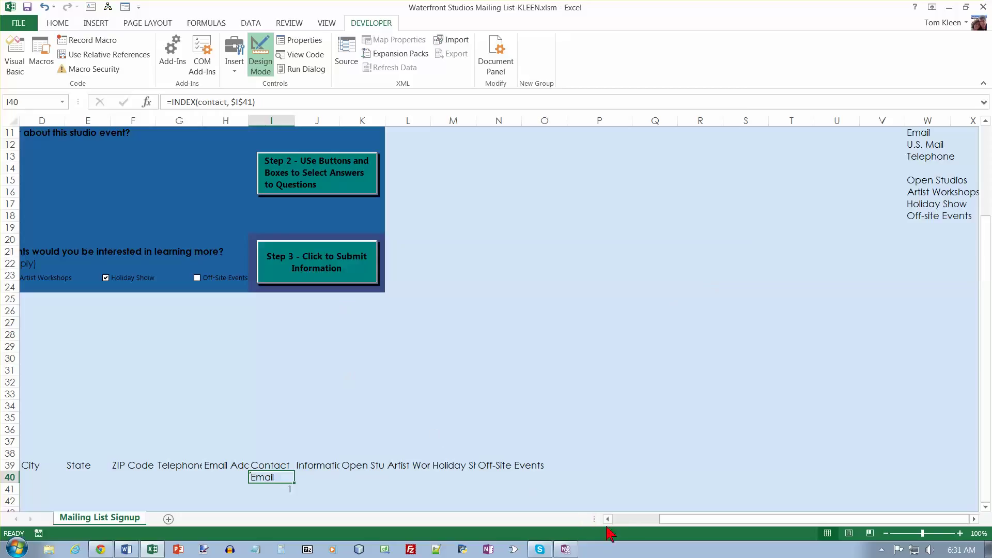
# Jump to the contact named range via the Name Box and review the contact list in column W
pyautogui.click(624, 520)
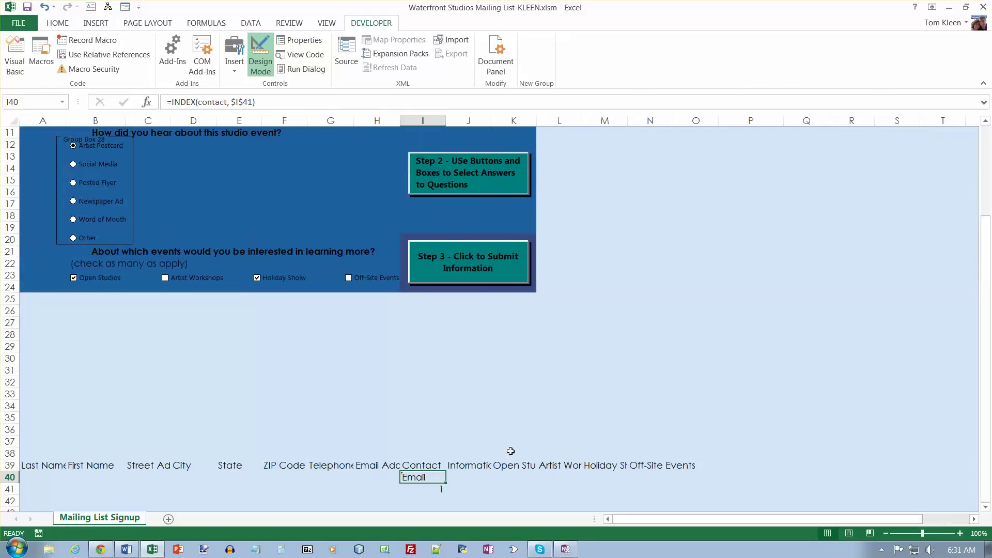
pyautogui.click(33, 101)
pyautogui.write('contact')
pyautogui.press('Return')
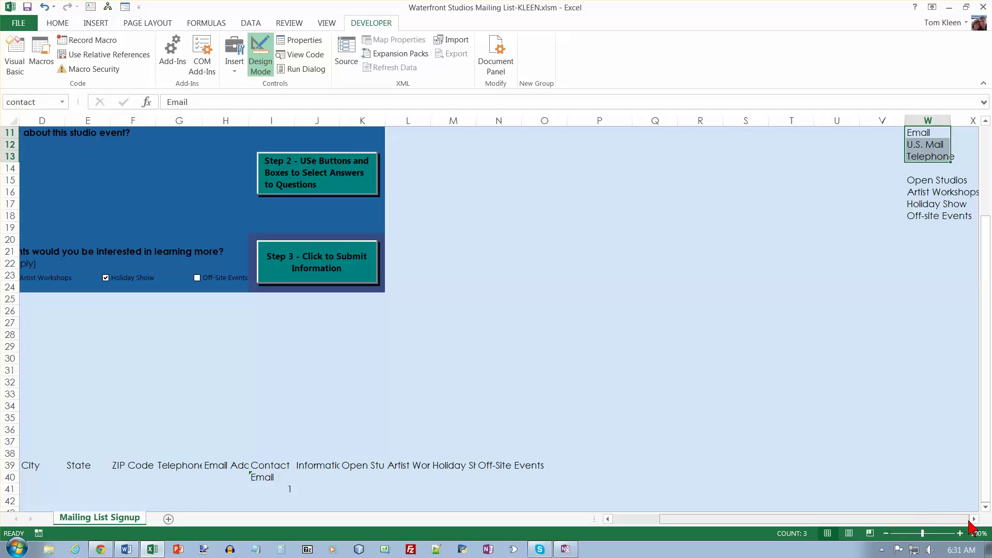
pyautogui.hscroll(4, 970, 523)
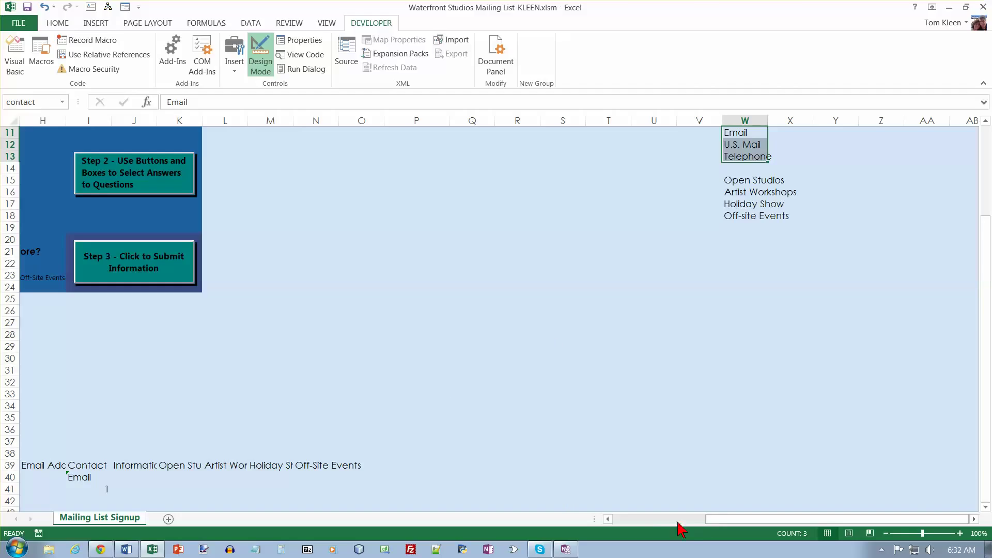
pyautogui.click(650, 520)
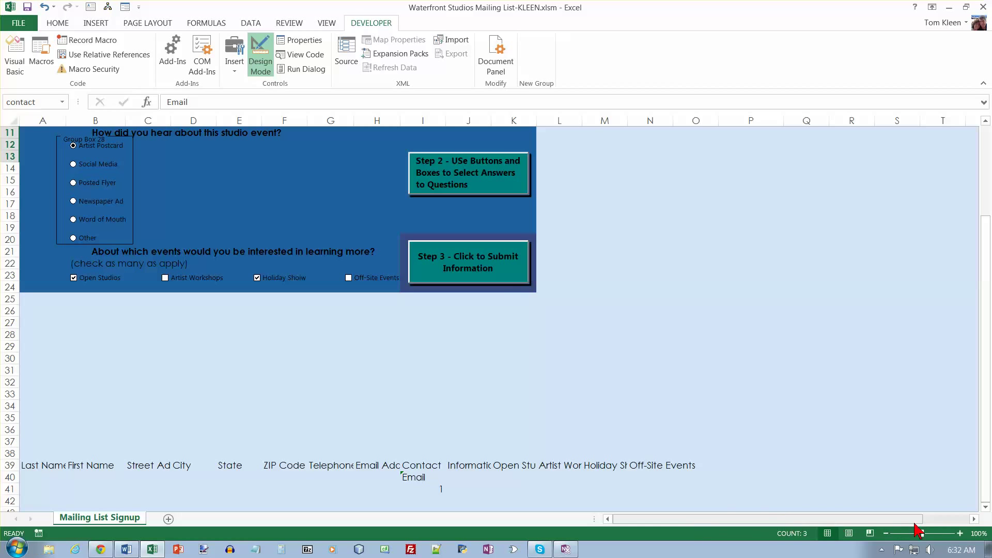
pyautogui.click(946, 520)
pyautogui.click(946, 520)
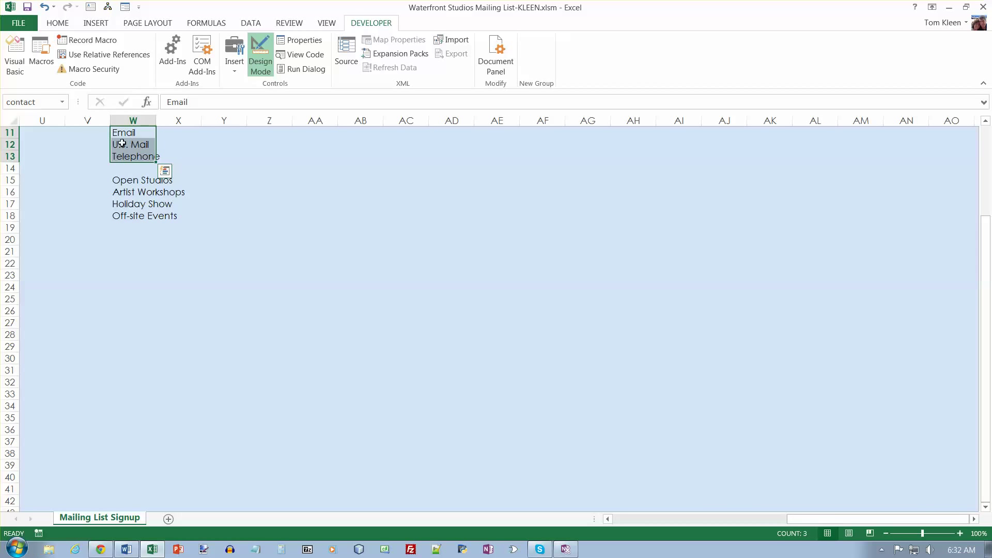
pyautogui.moveTo(789, 520); pyautogui.dragTo(607, 521)
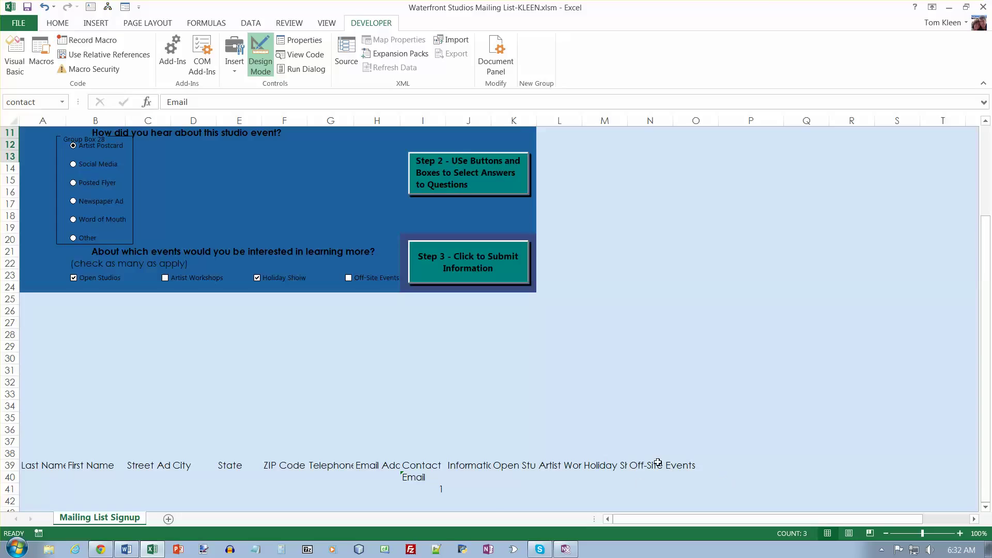
pyautogui.scroll(1, 657, 463)
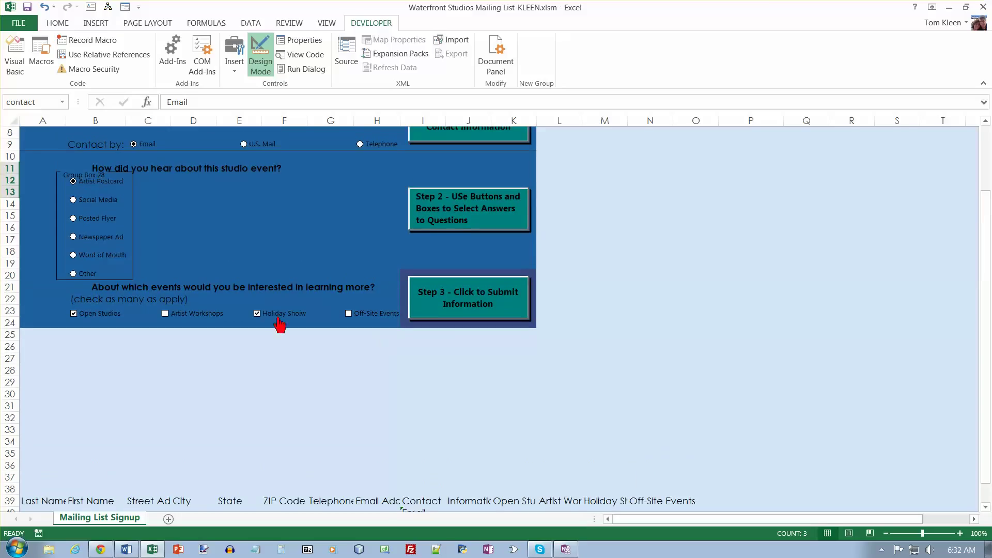
# Link the Artist Postcard option button group to cell $J$41, so J41 shows 1
pyautogui.keyDown('ctrl'); pyautogui.click(88, 181); pyautogui.keyUp('ctrl')
pyautogui.rightClick(88, 181)
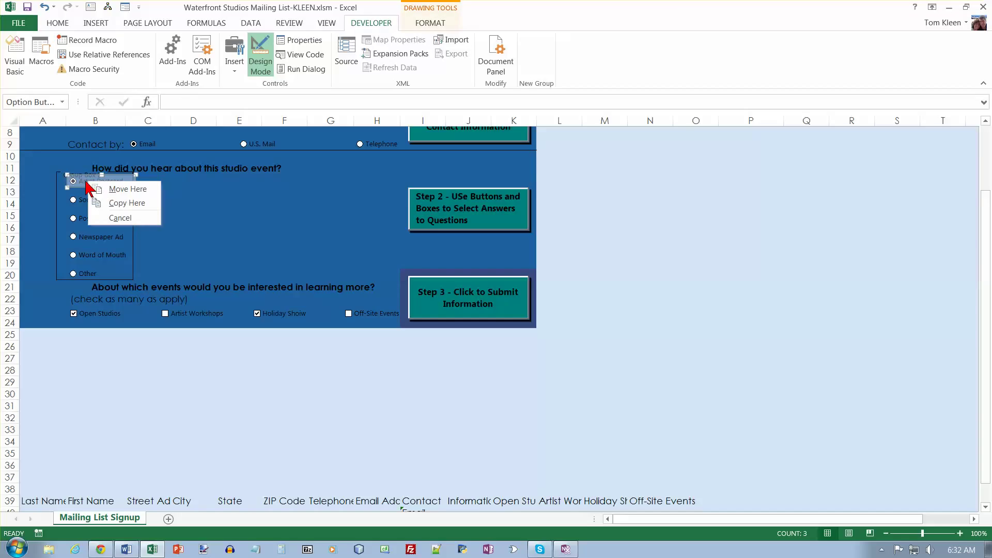
pyautogui.press('Escape')
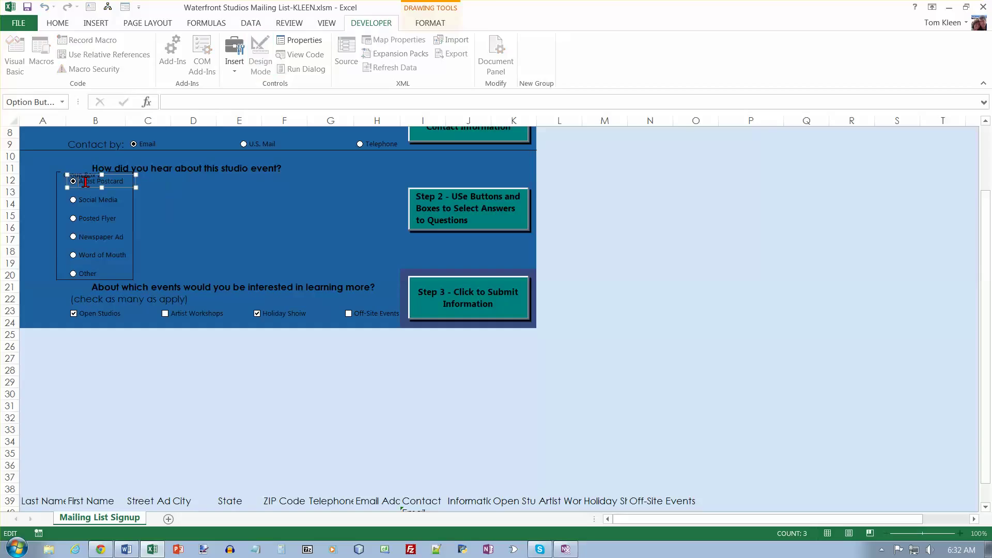
pyautogui.click(177, 199)
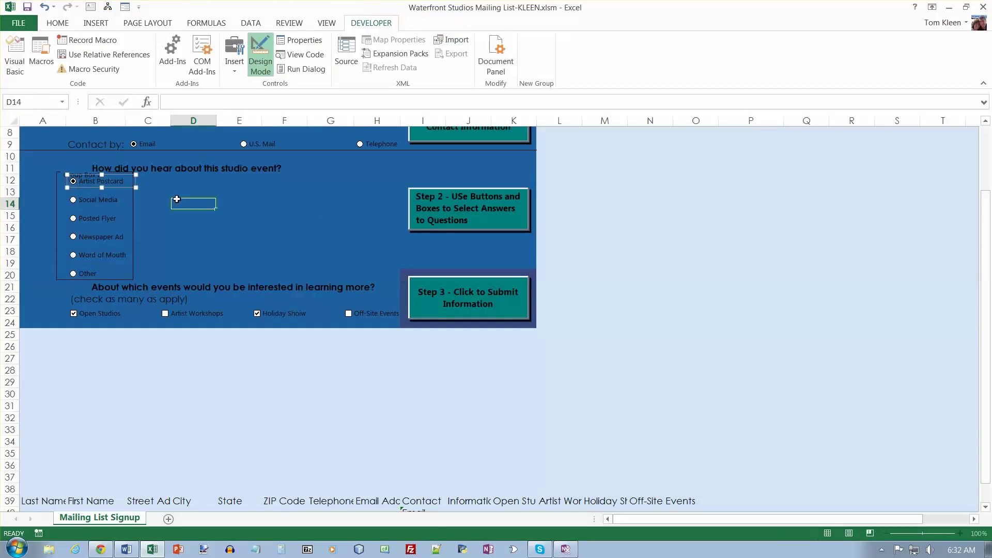
pyautogui.rightClick(111, 186)
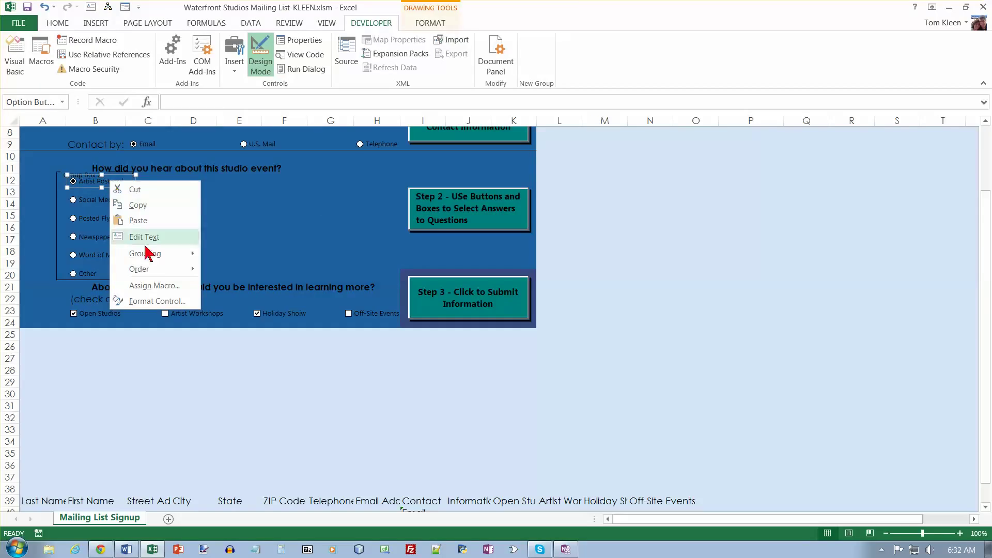
pyautogui.click(157, 302)
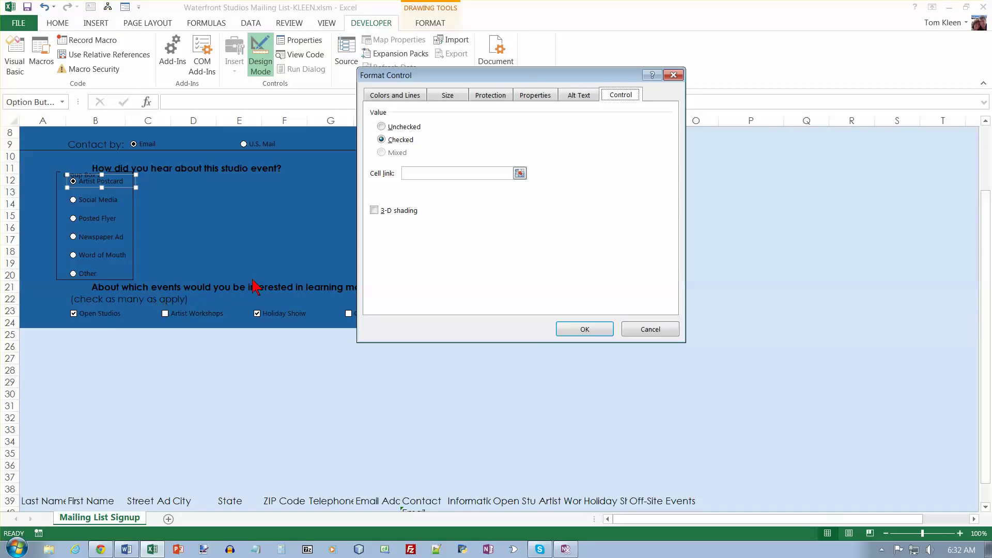
pyautogui.click(420, 175)
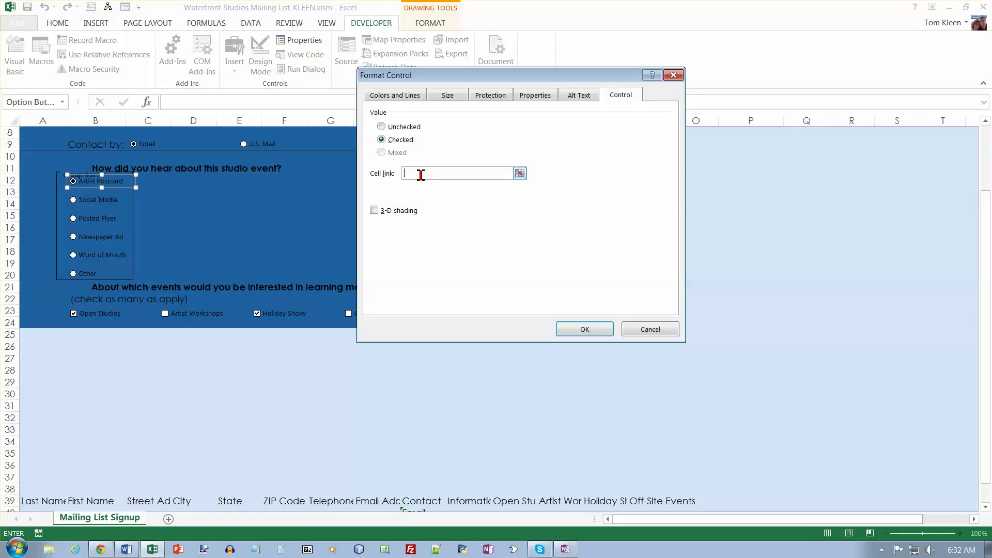
pyautogui.write('$J$41')
pyautogui.click(585, 329)
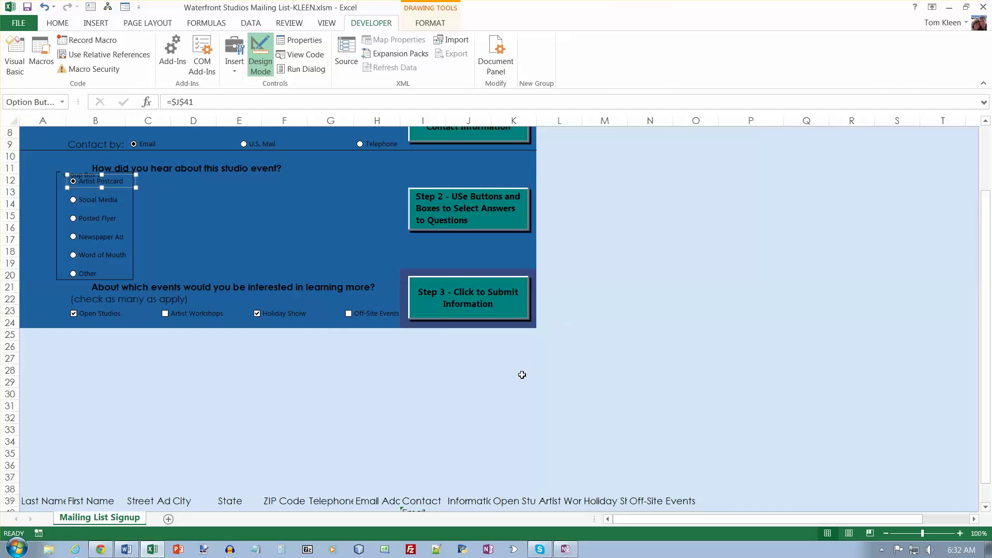
pyautogui.scroll(-5, 522, 374)
pyautogui.click(483, 335)
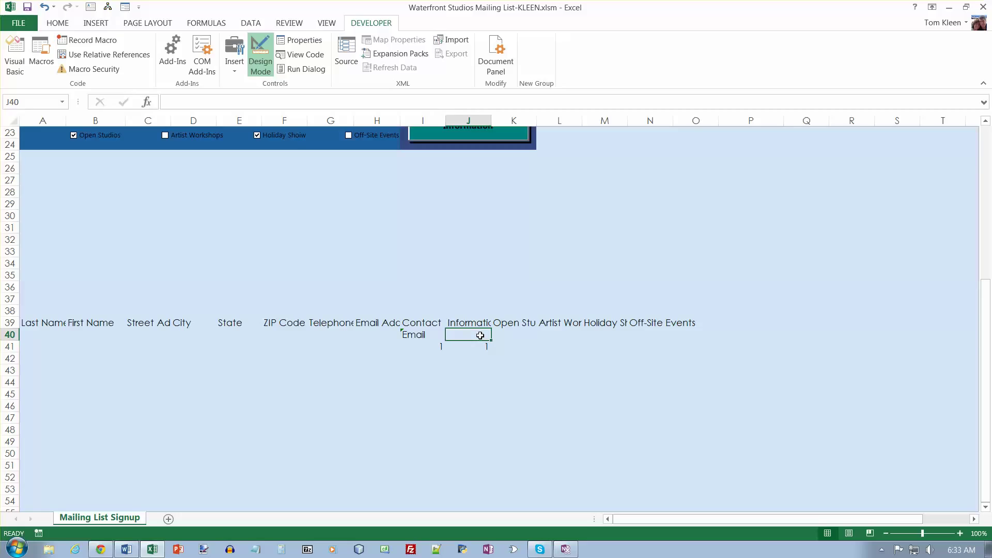
# Enter =INDEX(information_source,$J$41) in J40 to display Artist Postcard
pyautogui.write('=inde')
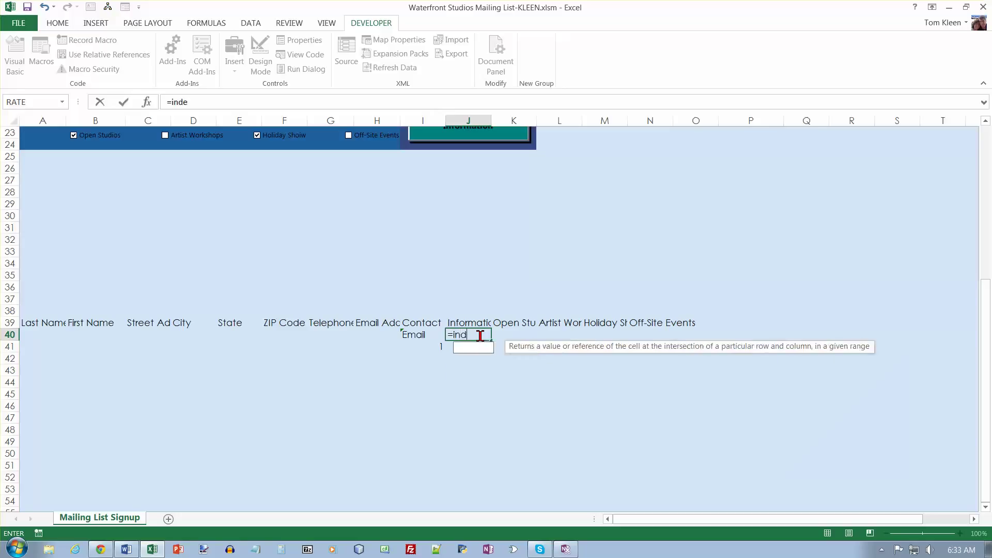
pyautogui.write('x(info')
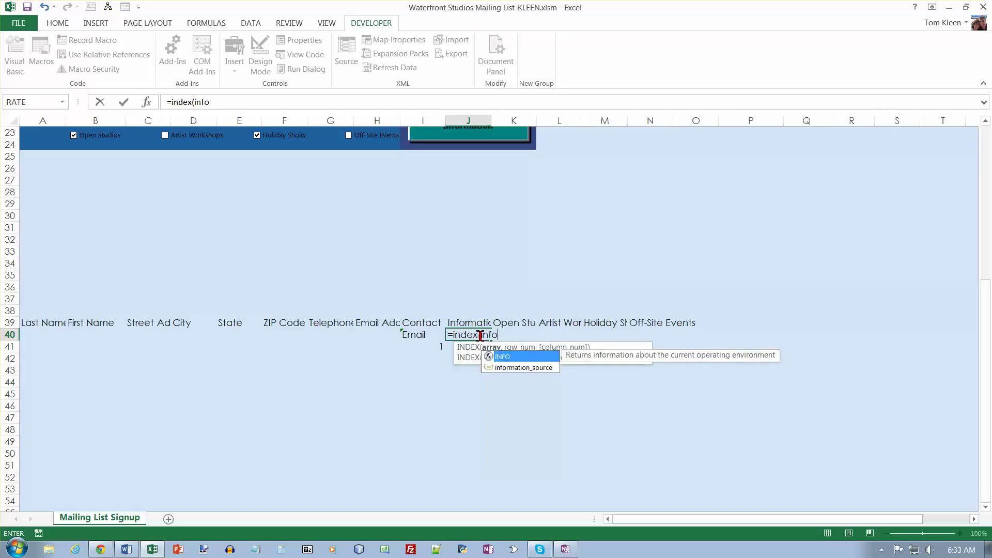
pyautogui.write('rmation_source,')
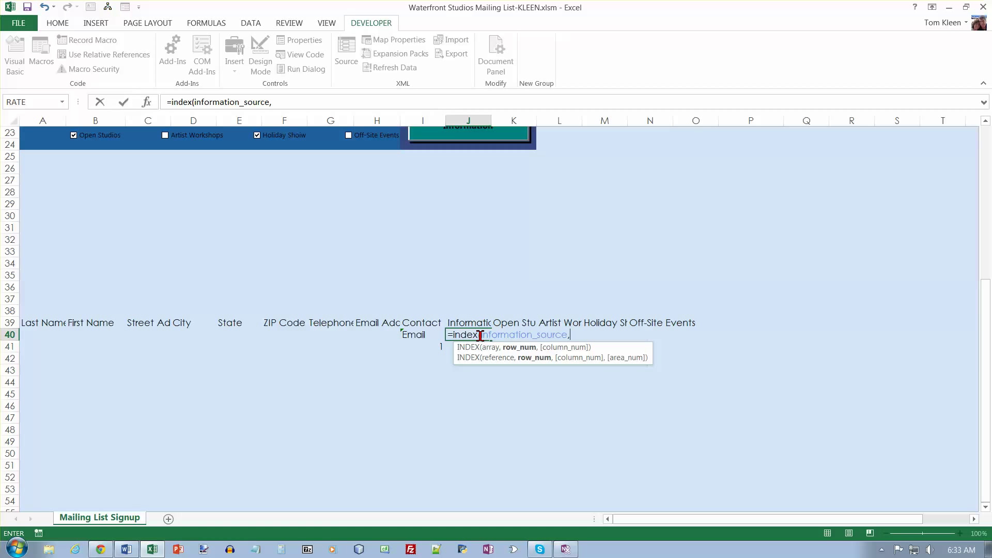
pyautogui.write('$J$41')
pyautogui.press('Return')
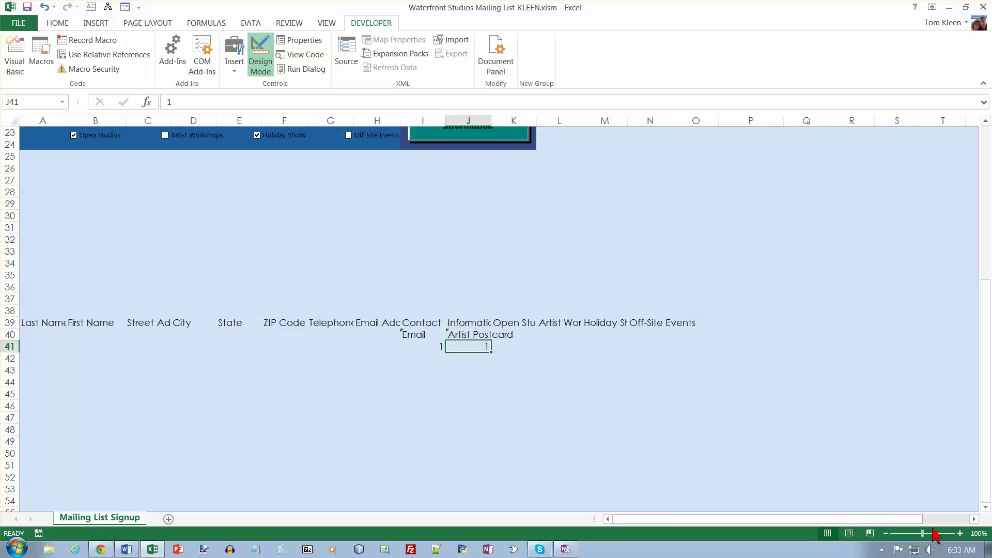
pyautogui.click(975, 519)
pyautogui.click(975, 519)
pyautogui.click(975, 519)
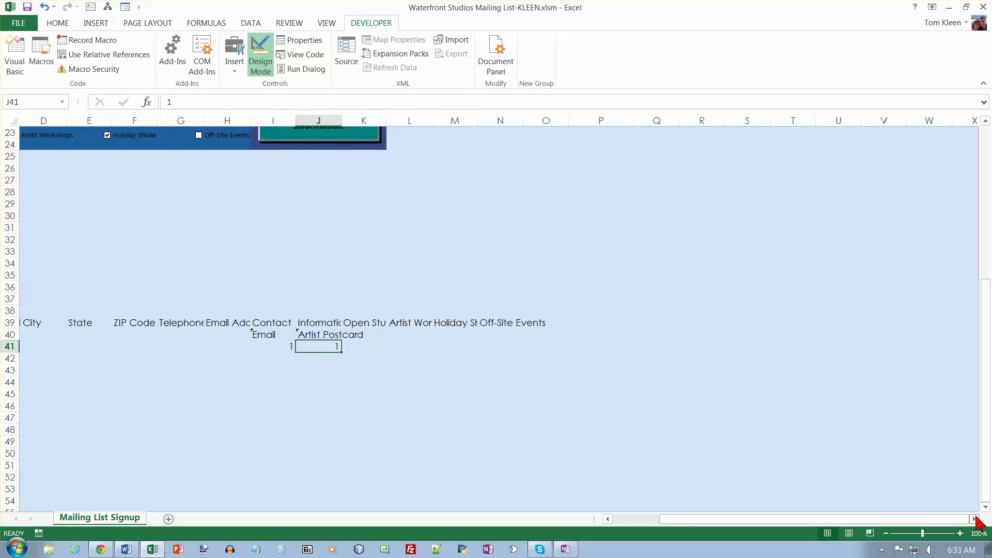
pyautogui.click(974, 519)
pyautogui.click(975, 519)
pyautogui.scroll(5, 981, 382)
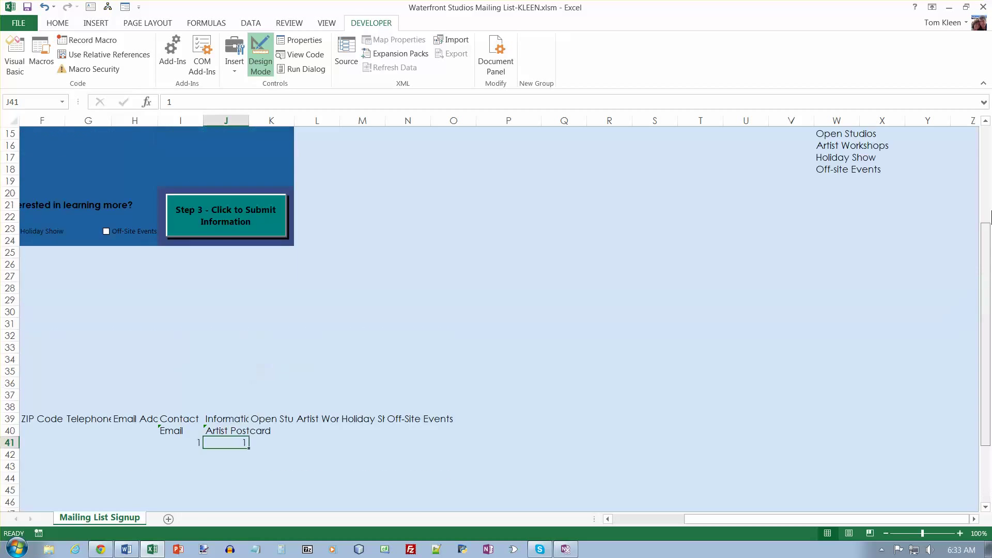
pyautogui.scroll(3, 976, 223)
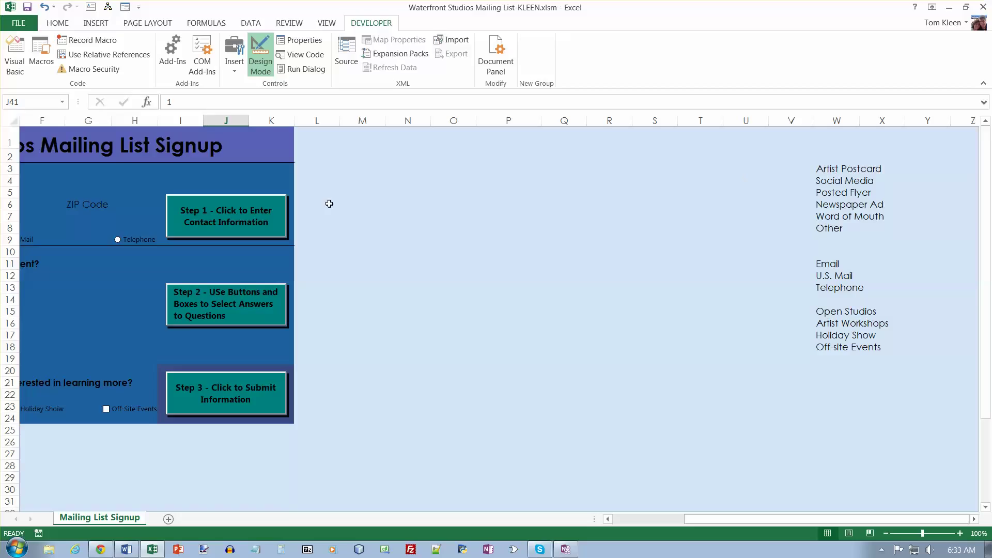
pyautogui.click(35, 102)
pyautogui.write('information')
pyautogui.write('_source')
pyautogui.press('Return')
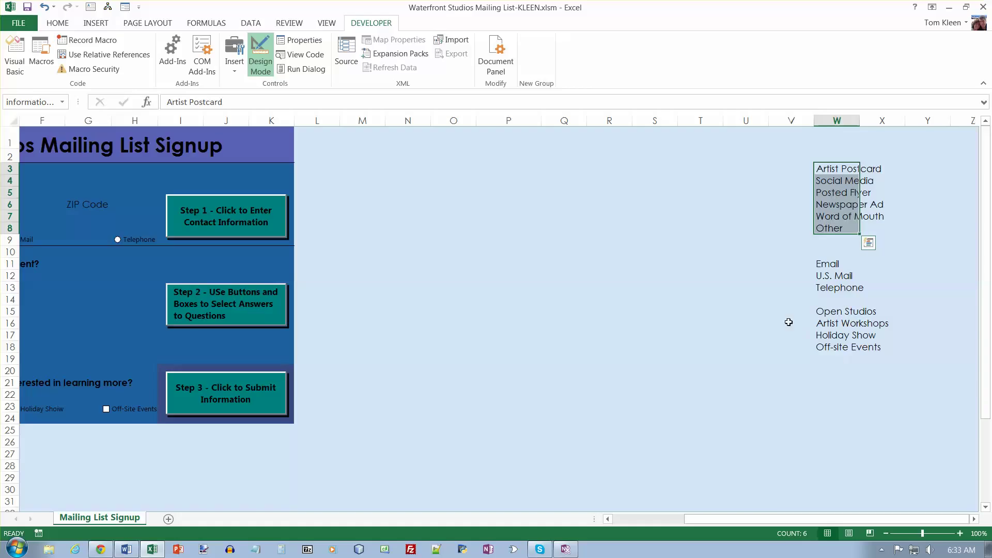
pyautogui.moveTo(823, 311); pyautogui.dragTo(829, 345)
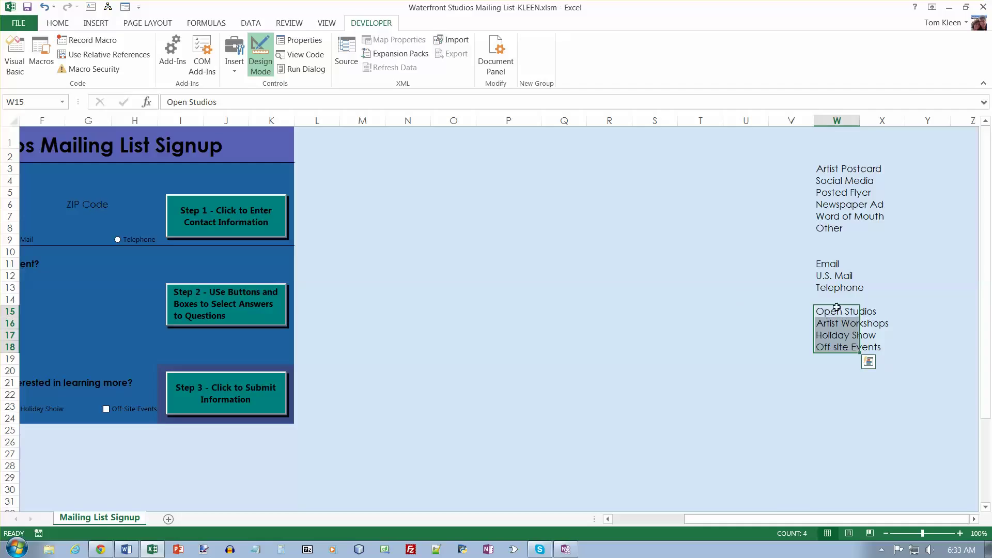
pyautogui.moveTo(821, 311); pyautogui.dragTo(829, 342)
pyautogui.click(629, 520)
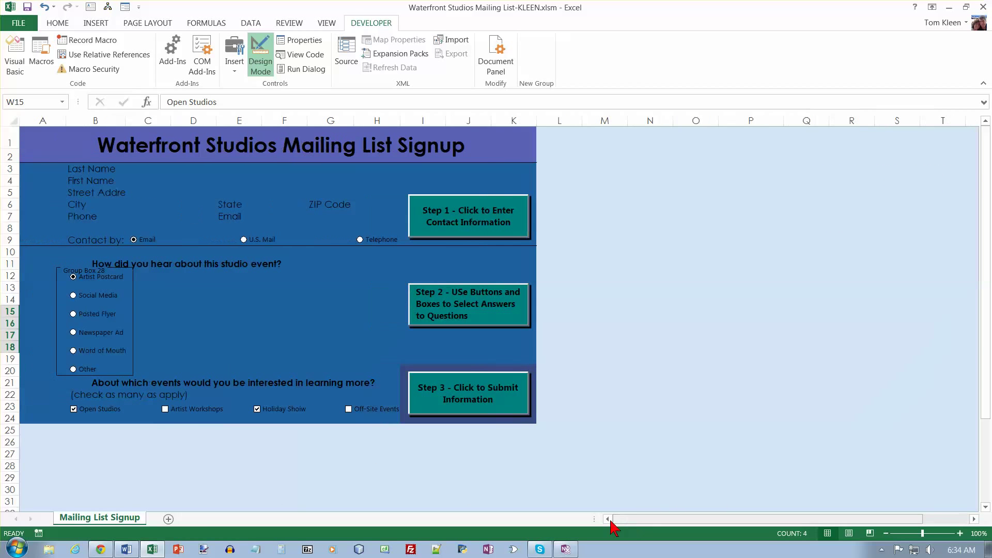
# Link the Open Studios checkbox to cell $K$40, making K40 show TRUE
pyautogui.scroll(-6, 543, 489)
pyautogui.click(469, 383)
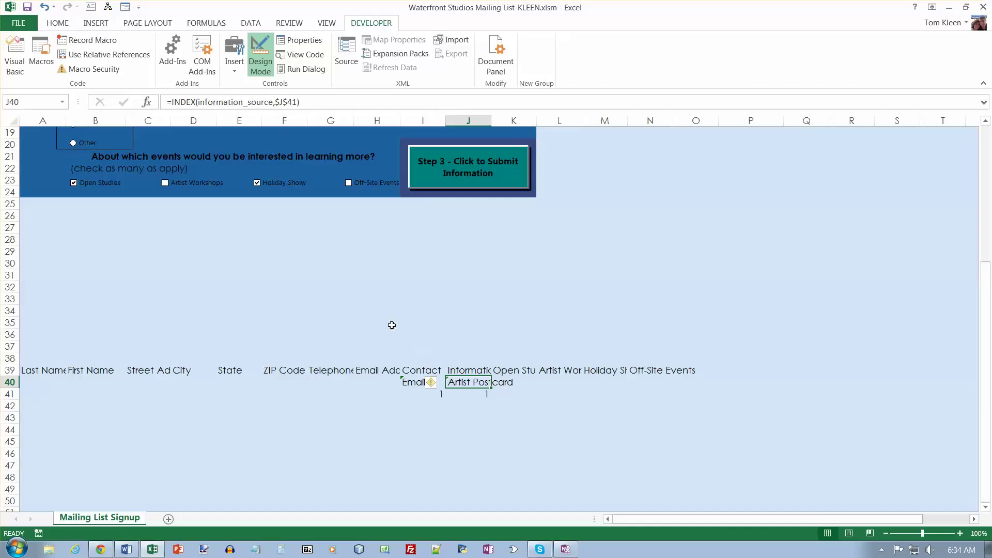
pyautogui.keyDown('ctrl'); pyautogui.click(98, 182); pyautogui.keyUp('ctrl')
pyautogui.rightClick(97, 182)
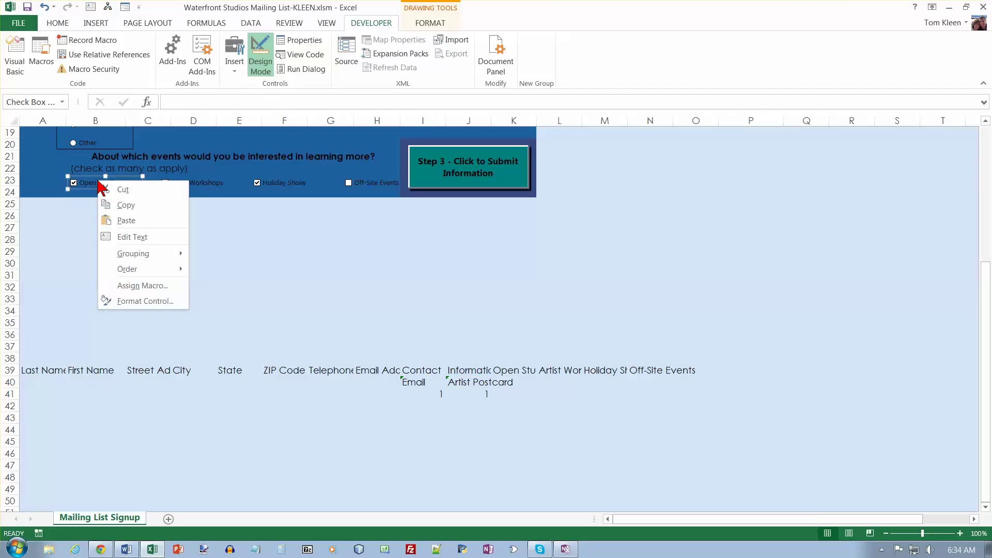
pyautogui.click(144, 301)
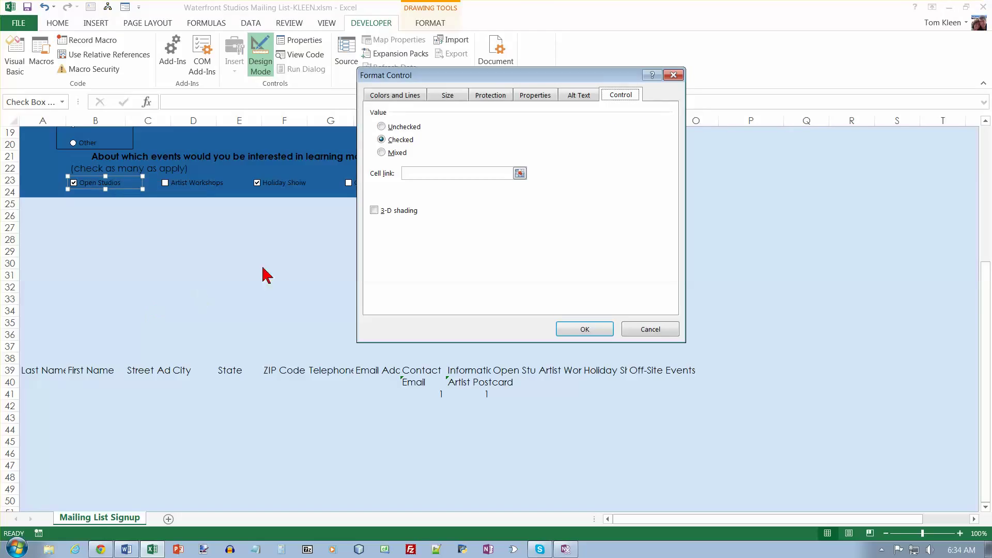
pyautogui.click(427, 172)
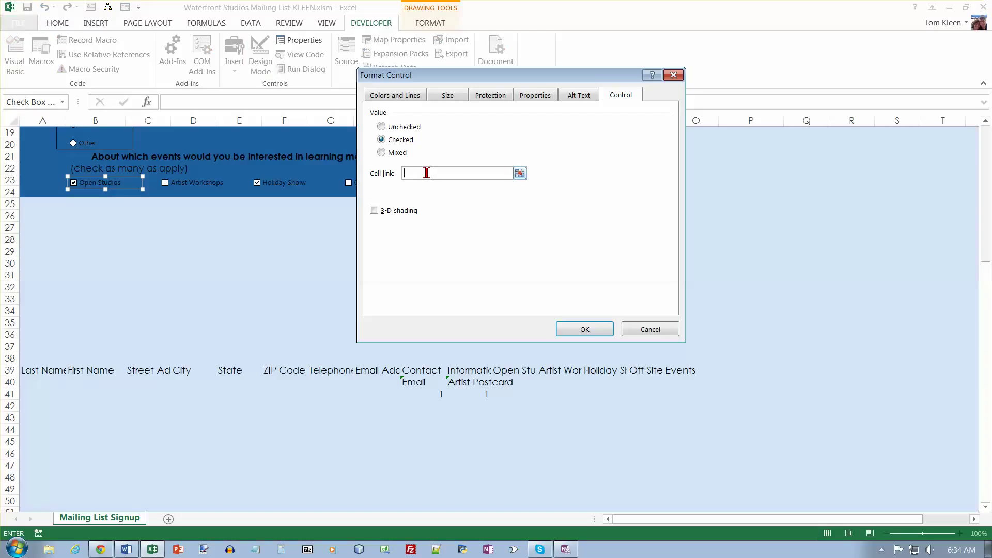
pyautogui.write('$K$40')
pyautogui.click(592, 330)
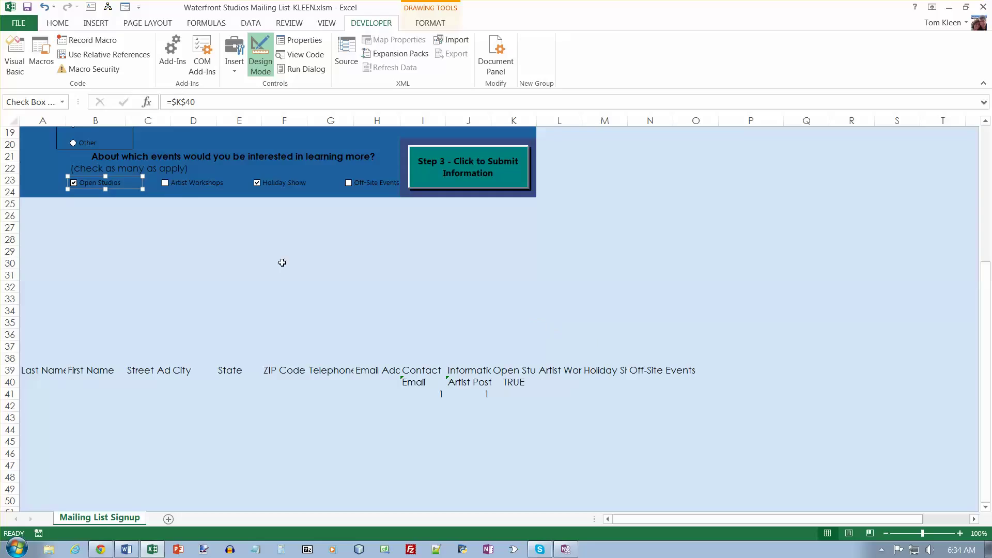
# Set the Artist Workshops checkbox's cell link to $L$40
pyautogui.rightClick(194, 190)
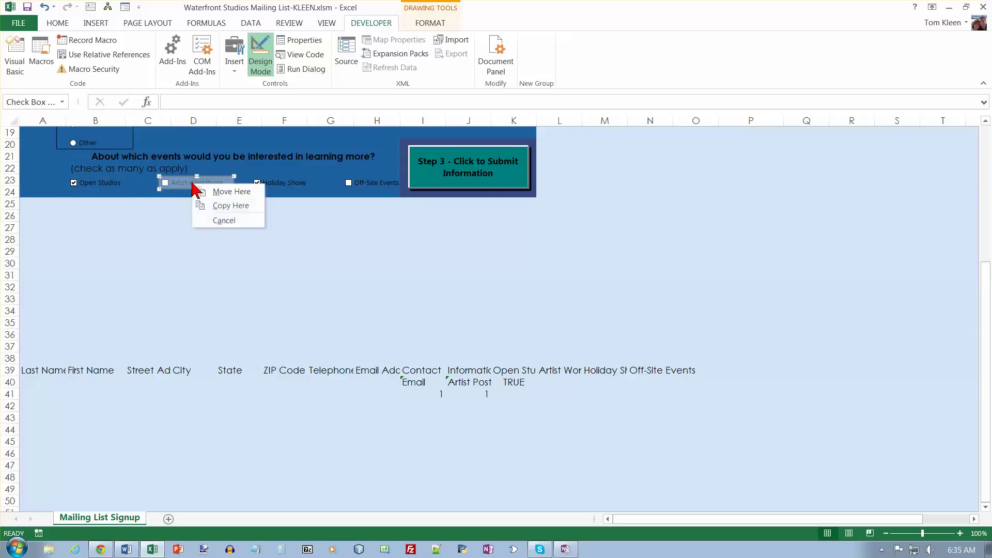
pyautogui.click(183, 198)
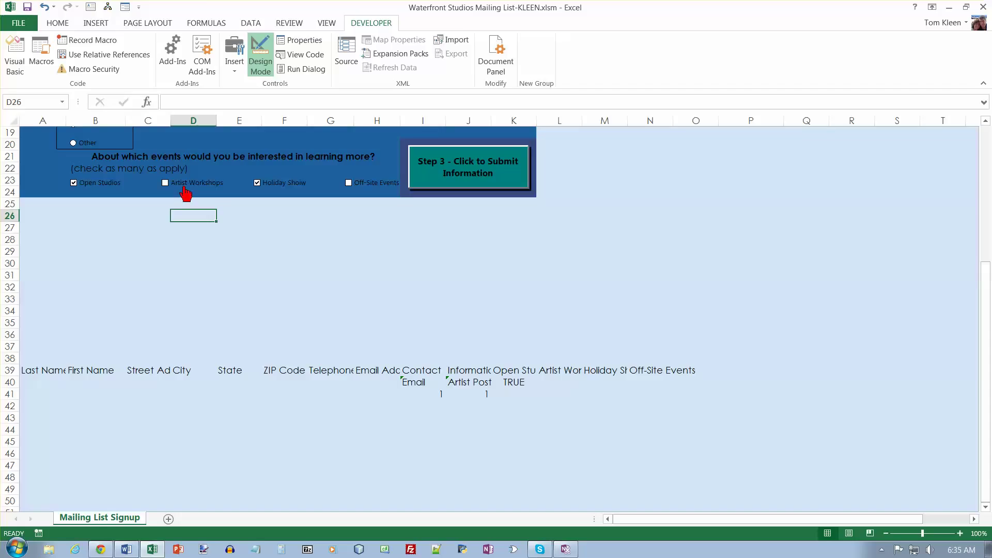
pyautogui.rightClick(185, 190)
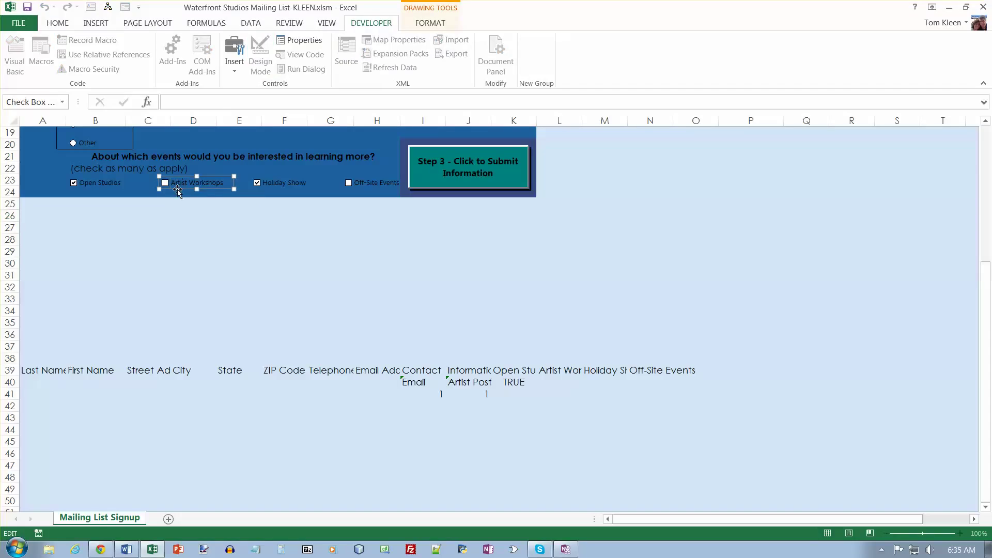
pyautogui.rightClick(179, 190)
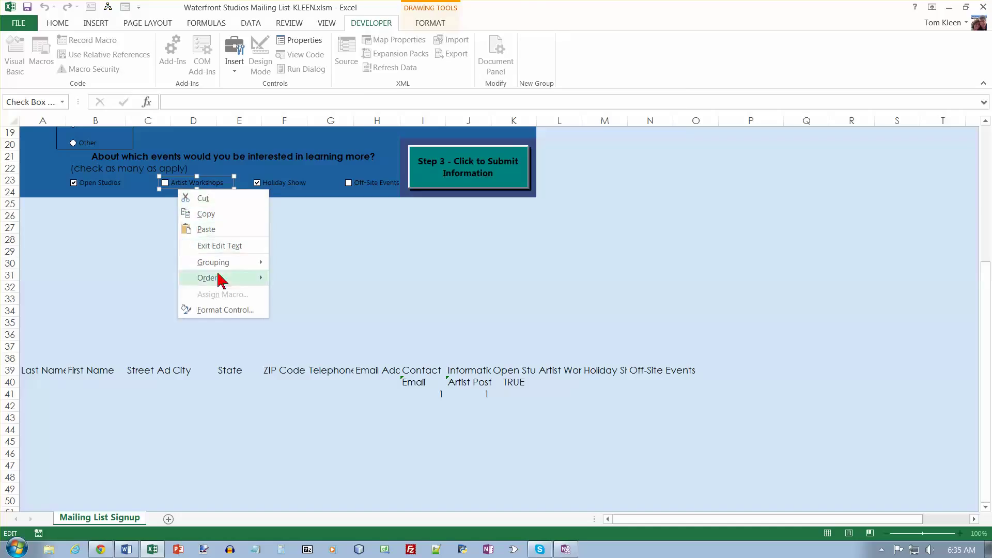
pyautogui.click(226, 310)
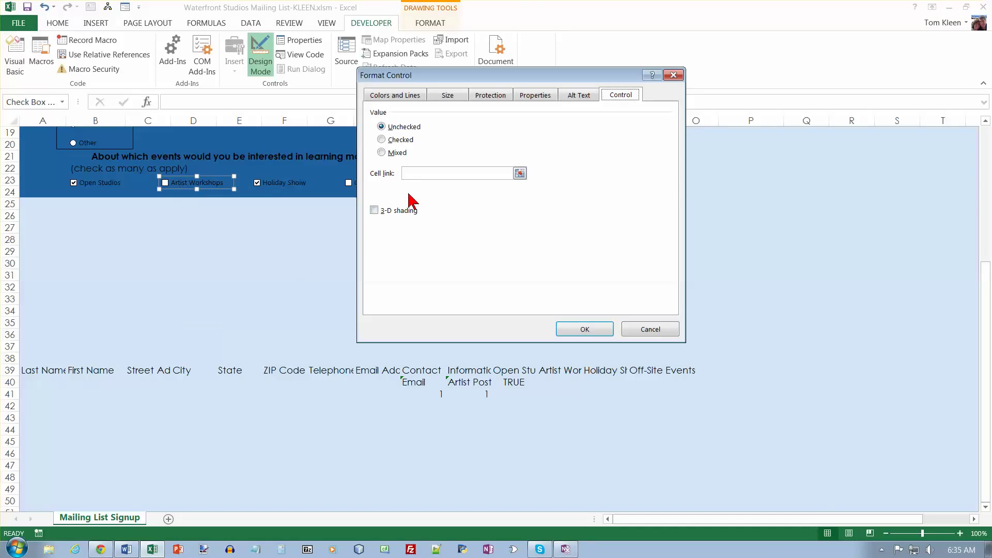
pyautogui.click(419, 176)
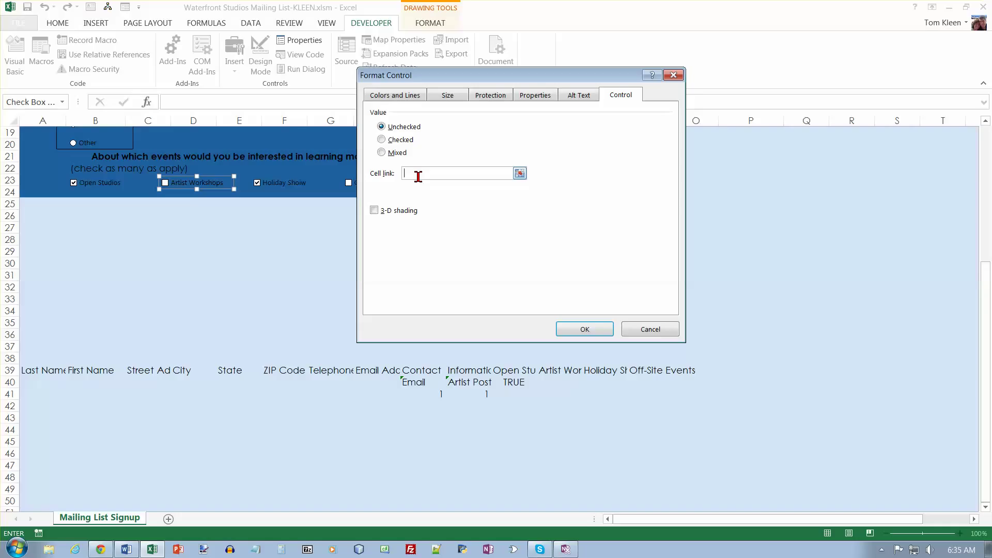
pyautogui.write('$L$40')
pyautogui.press('Return')
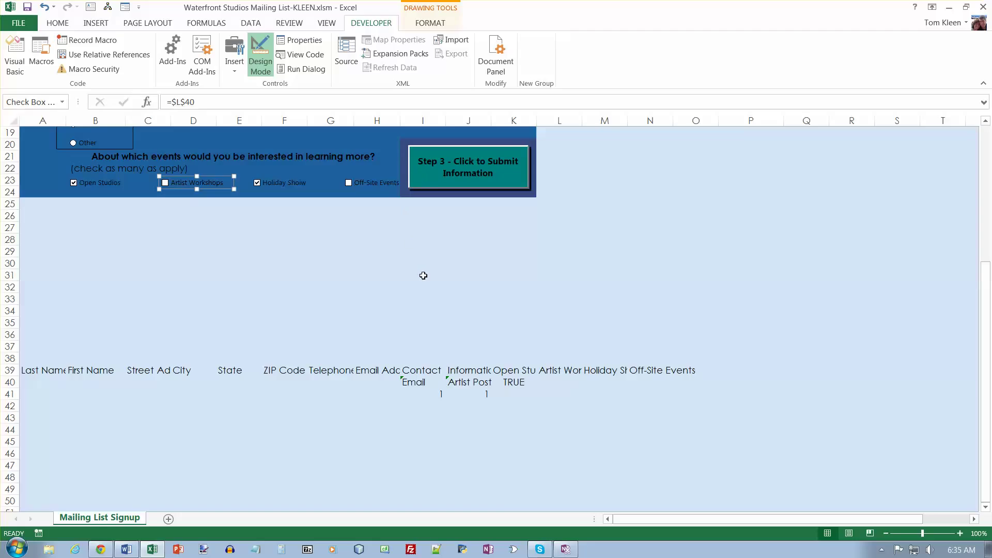
pyautogui.rightClick(288, 192)
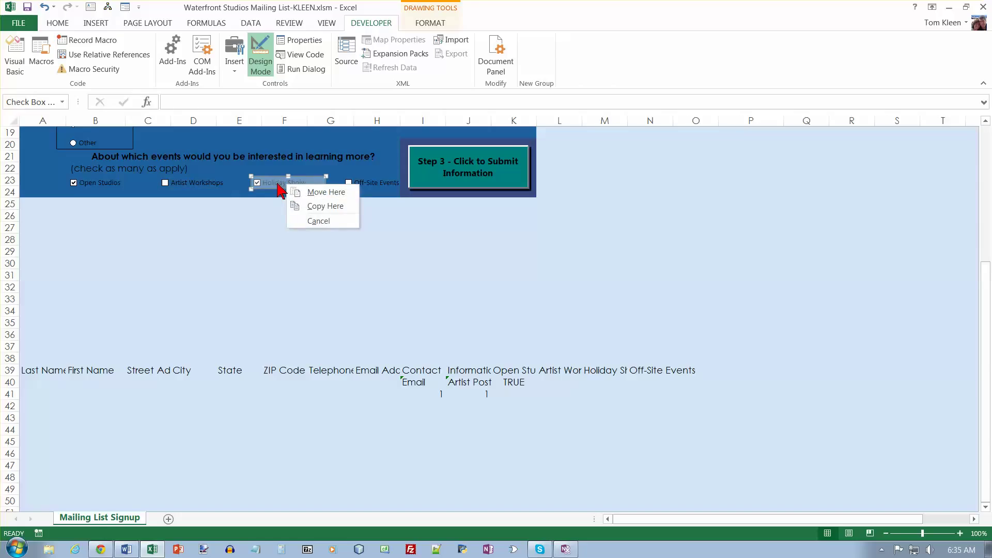
# Link the Holiday Show checkbox to cell $M$40, which now shows TRUE
pyautogui.click(269, 204)
pyautogui.rightClick(274, 192)
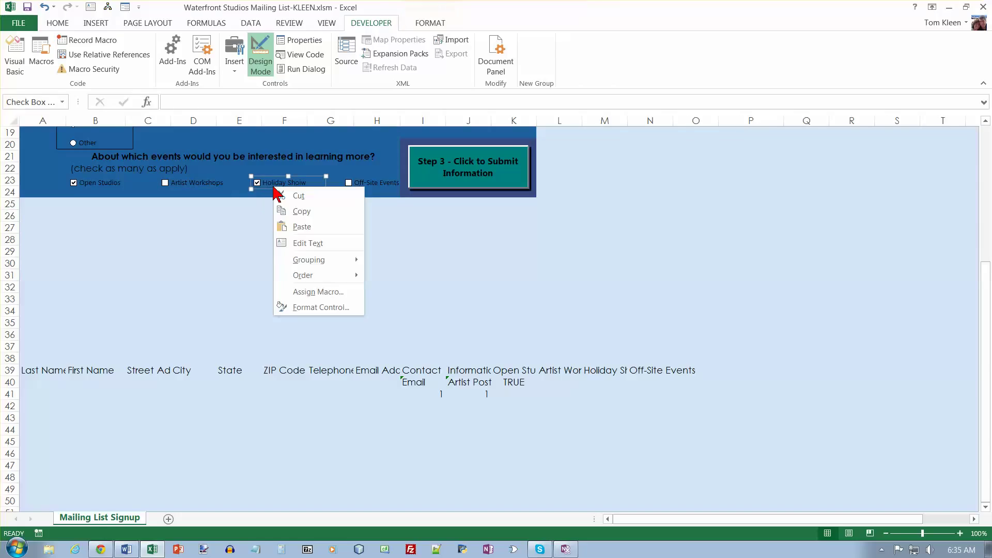
pyautogui.click(307, 307)
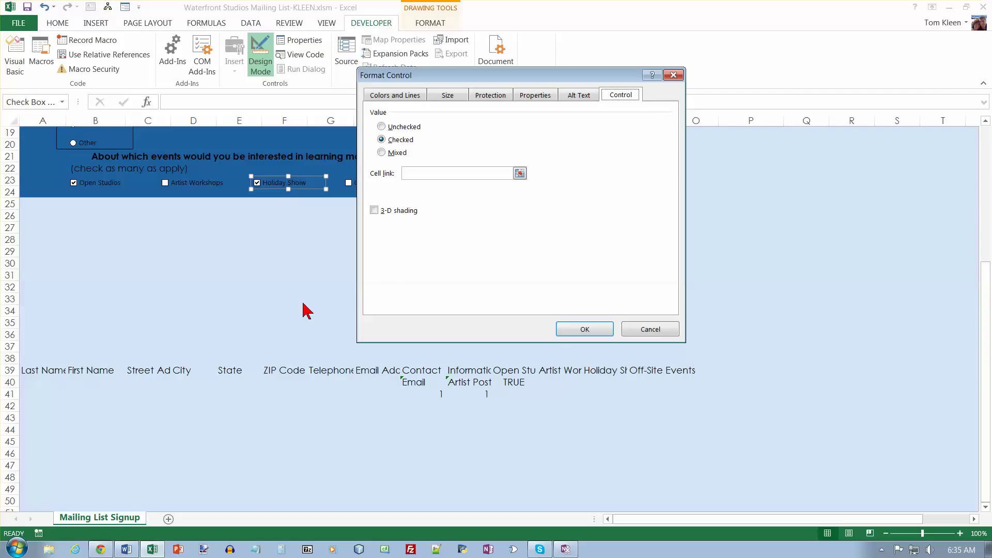
pyautogui.click(436, 172)
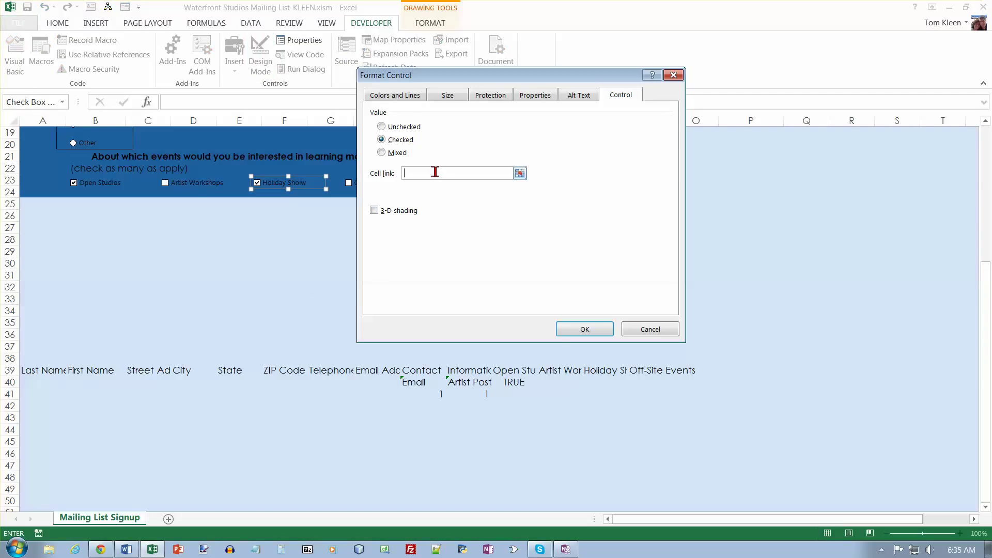
pyautogui.write('$L$')
pyautogui.press('BackSpace')
pyautogui.write('$M$40')
pyautogui.press('Return')
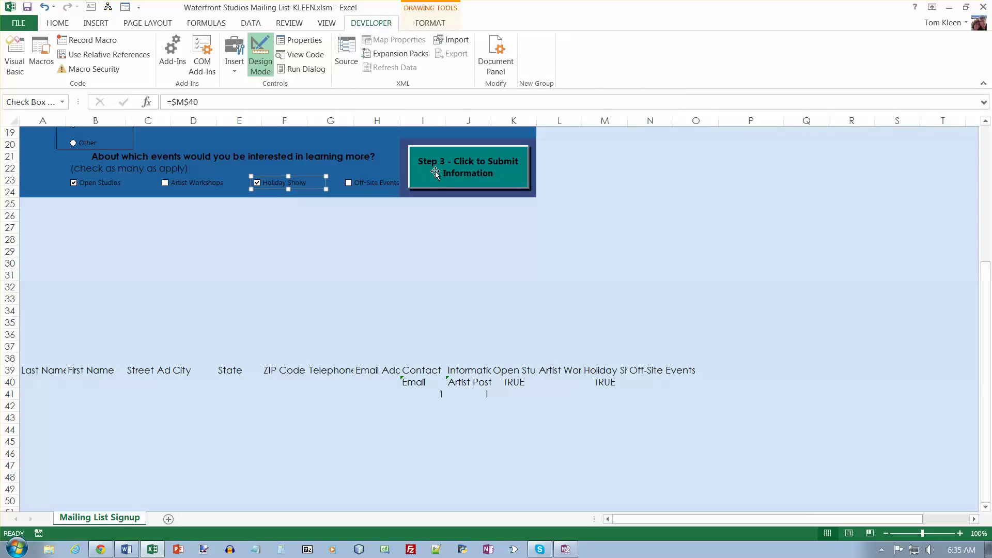
pyautogui.rightClick(379, 187)
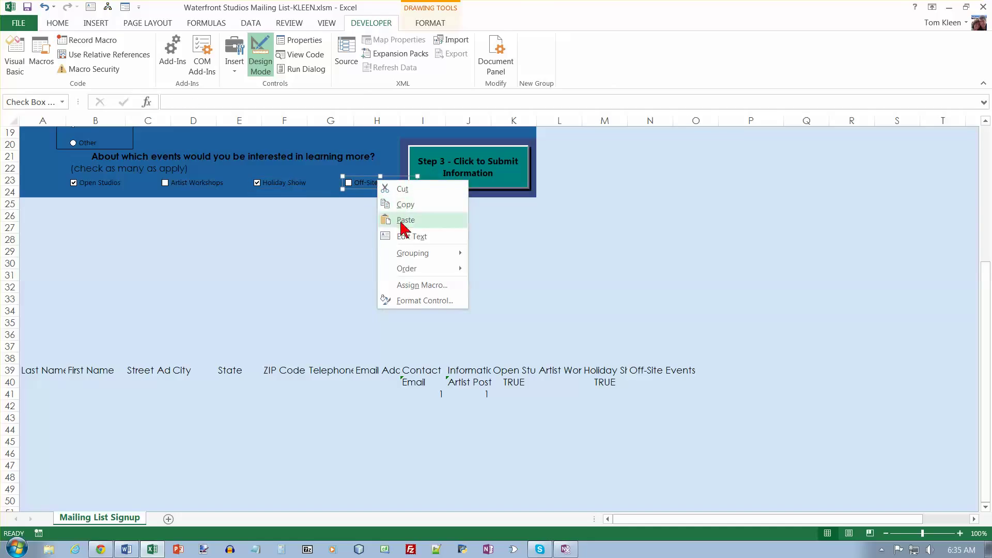
# Set the Off-Site Events checkbox's cell link to $N$40
pyautogui.click(419, 302)
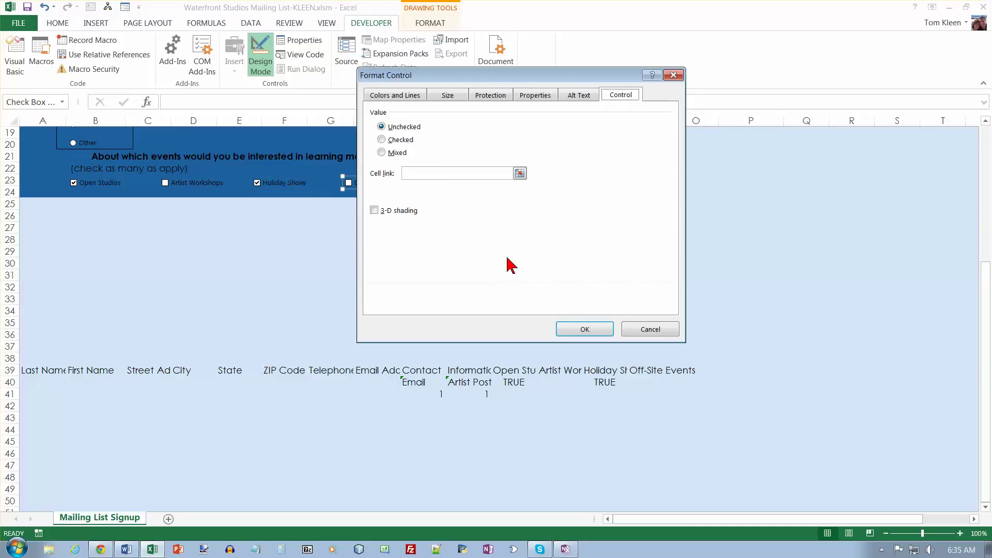
pyautogui.click(439, 173)
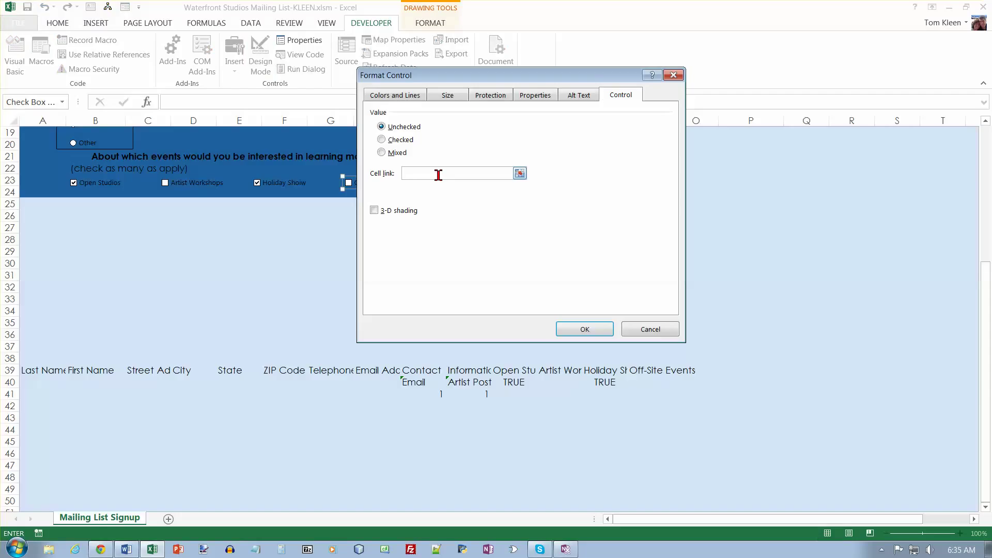
pyautogui.write('$N$40')
pyautogui.press('Return')
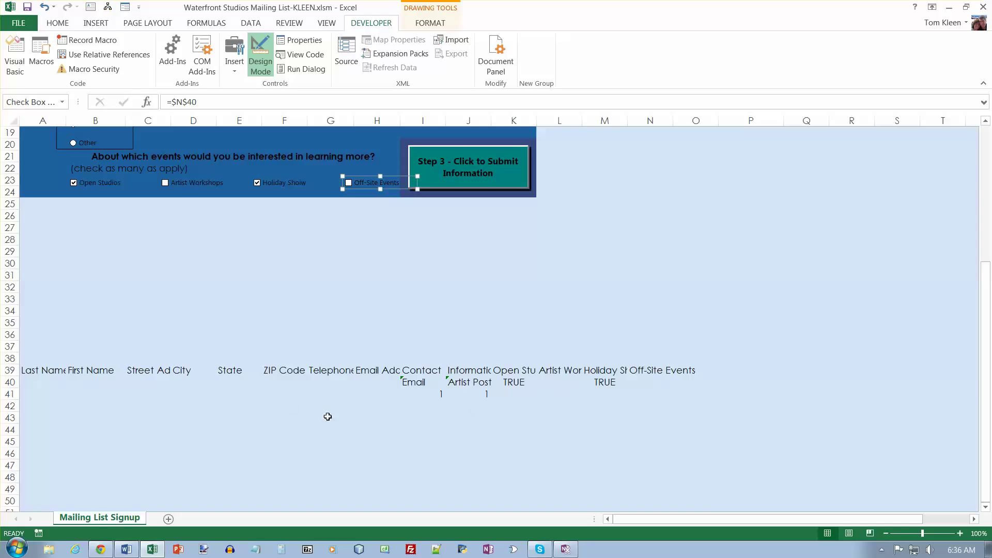
# Create top-row names from A39:I40, declining to replace the existing Contact name
pyautogui.moveTo(52, 370); pyautogui.dragTo(411, 382)
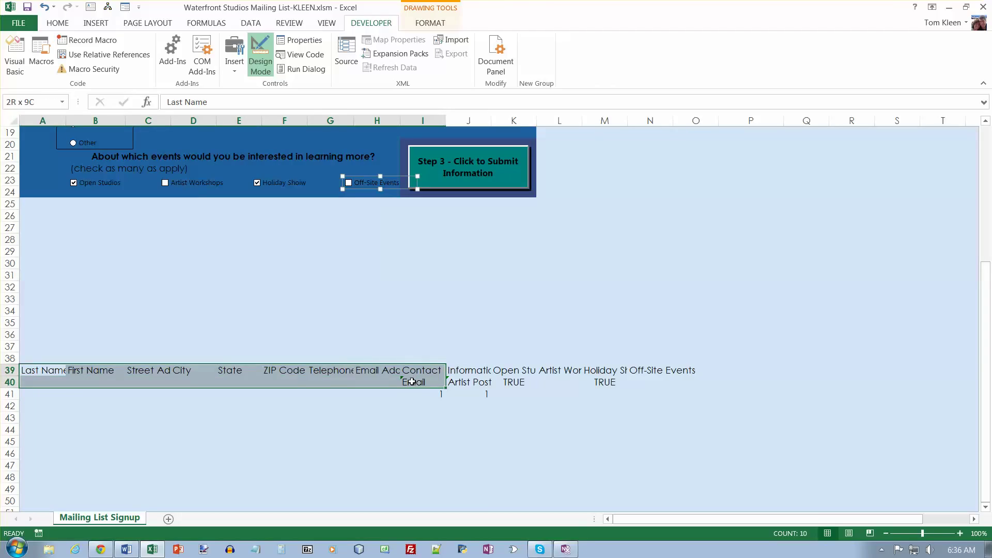
pyautogui.moveTo(412, 382); pyautogui.dragTo(412, 382)
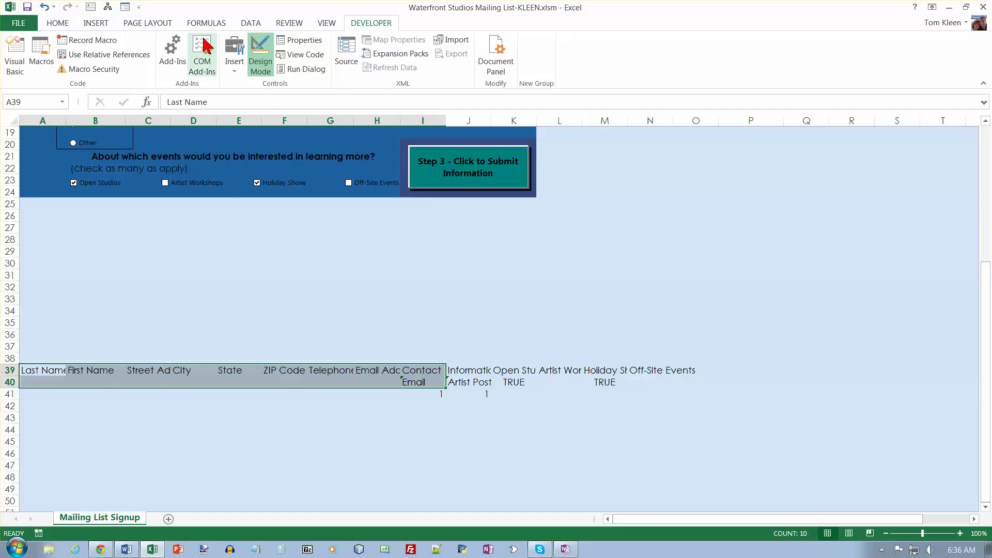
pyautogui.click(212, 23)
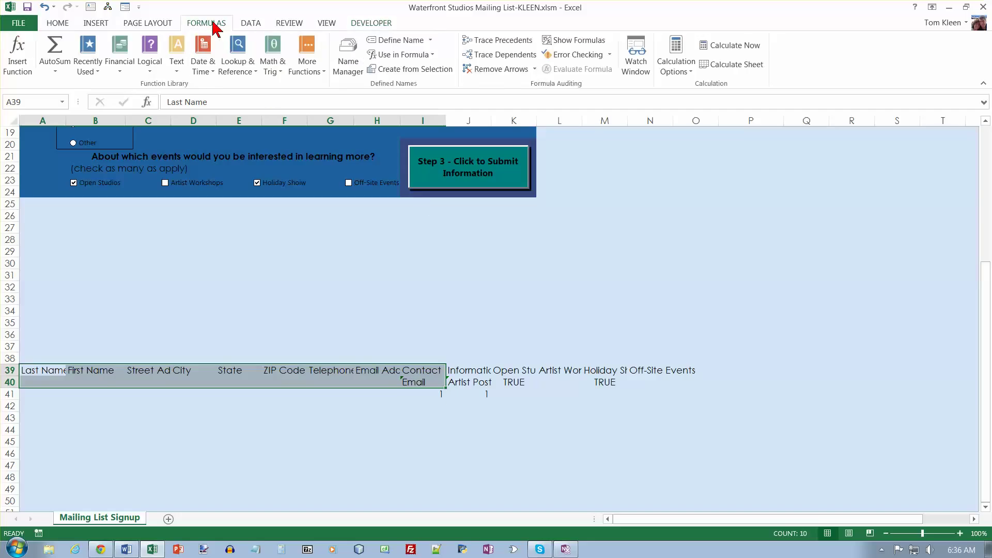
pyautogui.click(395, 71)
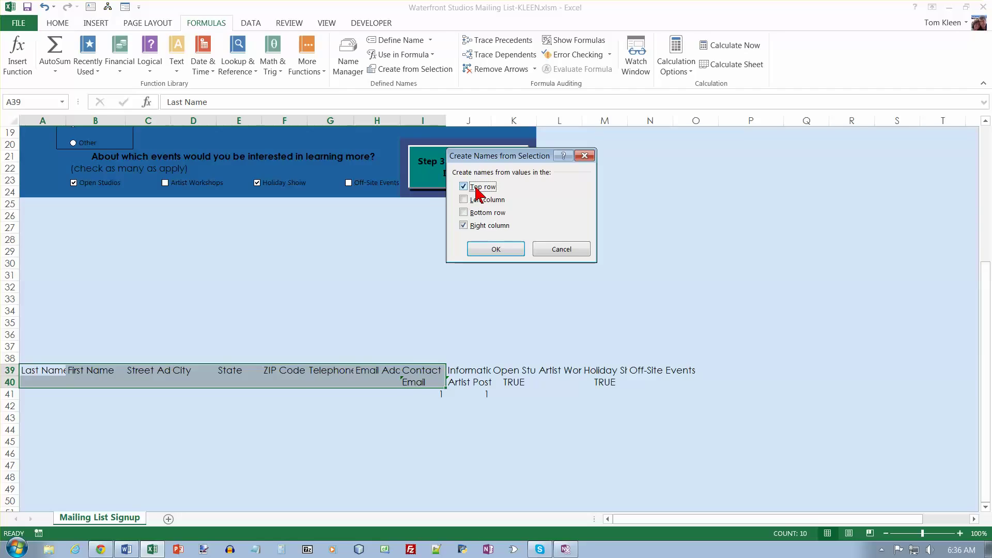
pyautogui.click(463, 226)
pyautogui.click(488, 253)
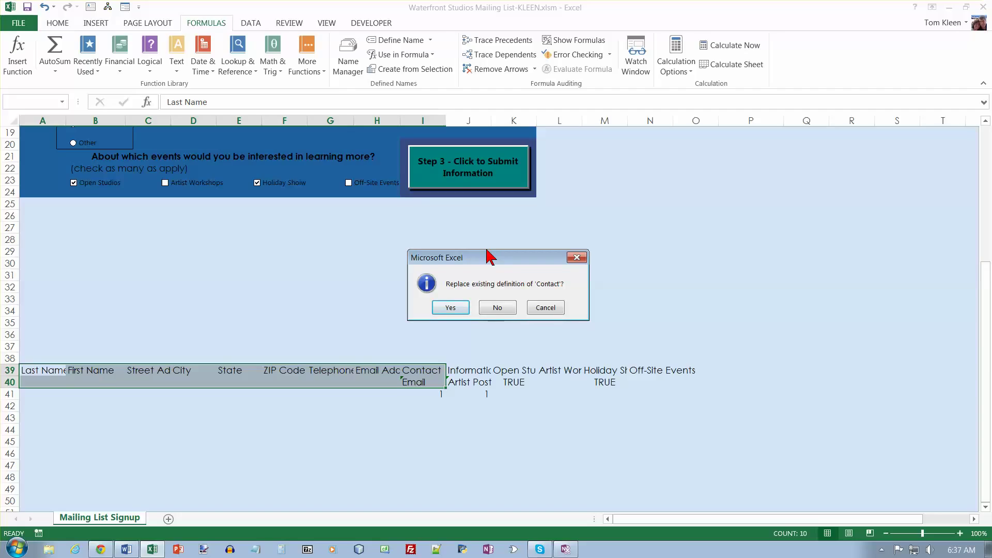
pyautogui.click(547, 309)
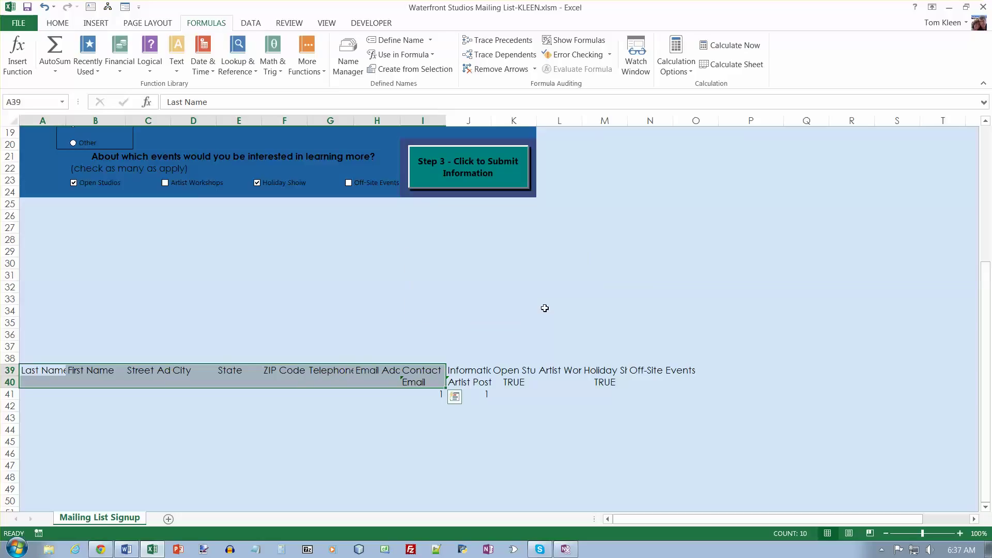
# Create top-row names for A39:H40 only, excluding the Contact column
pyautogui.moveTo(51, 370); pyautogui.dragTo(377, 381)
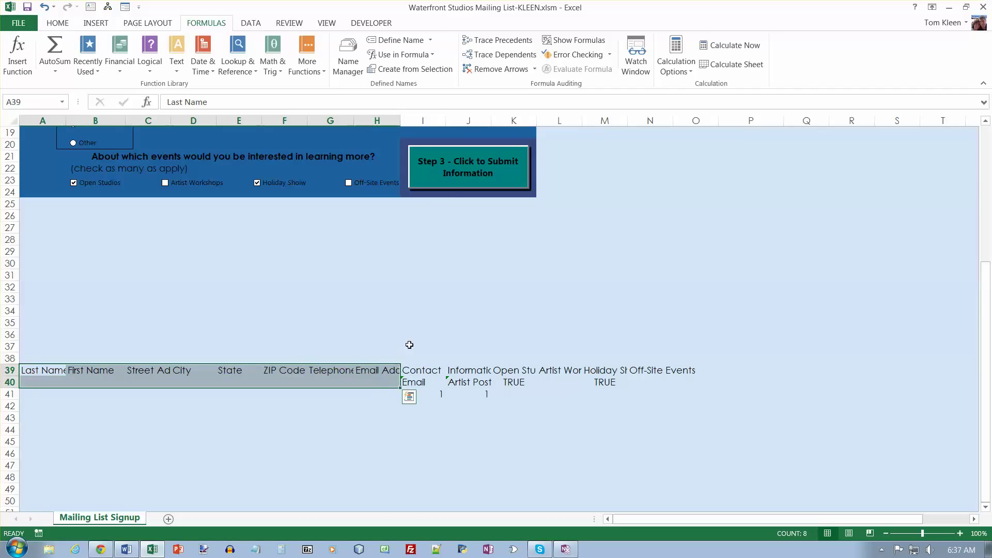
pyautogui.click(399, 73)
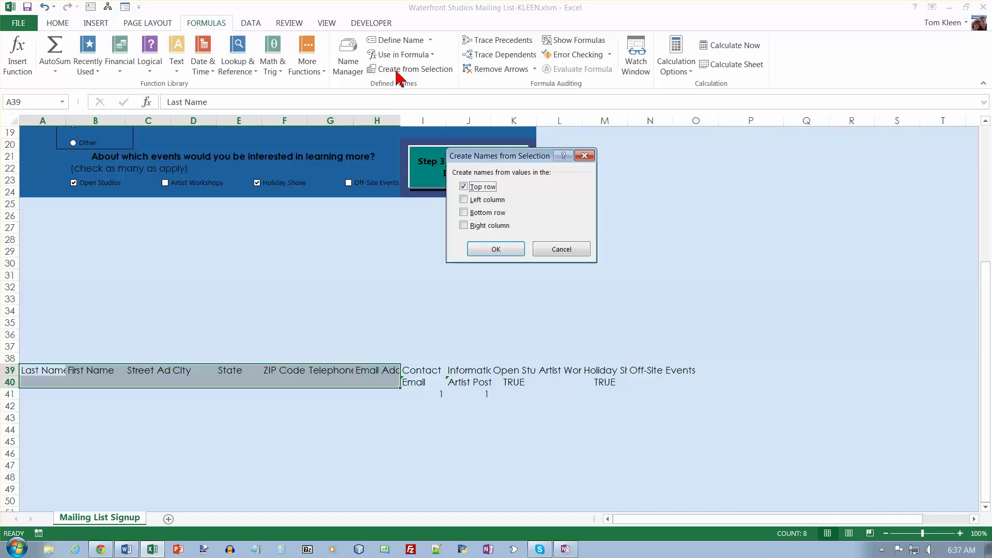
pyautogui.click(509, 249)
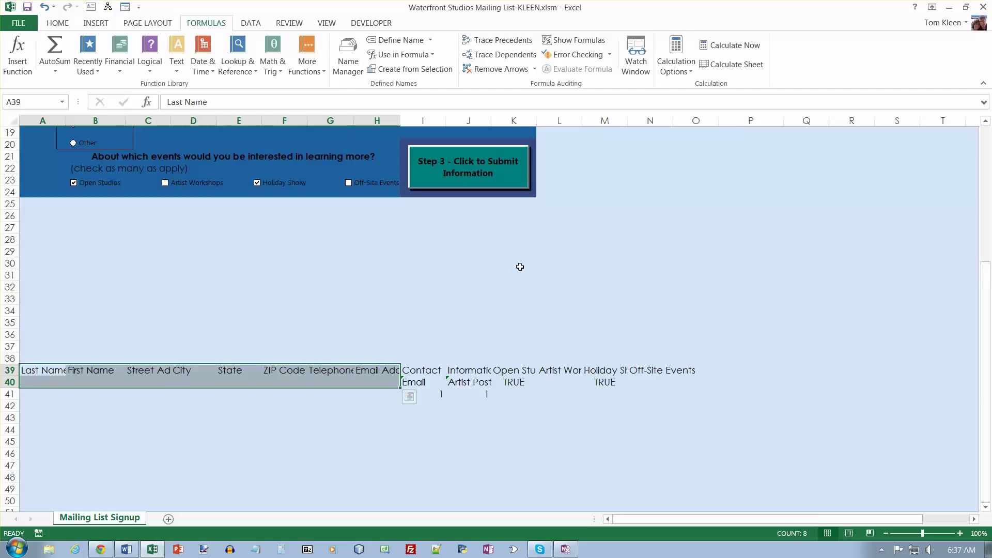
# Verify that A40 is named Last_Name and B40 is named First_Name
pyautogui.press('Escape')
pyautogui.click(54, 381)
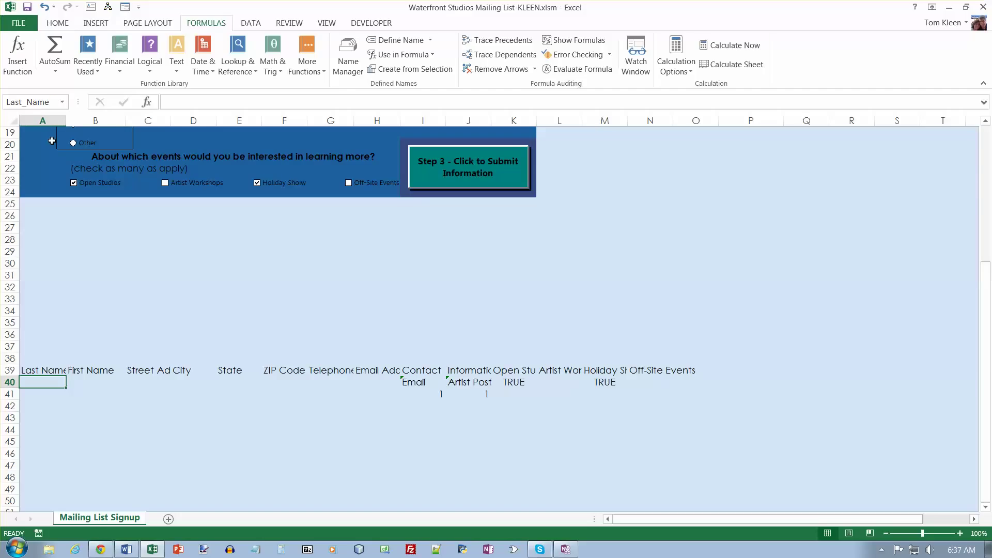
pyautogui.click(91, 382)
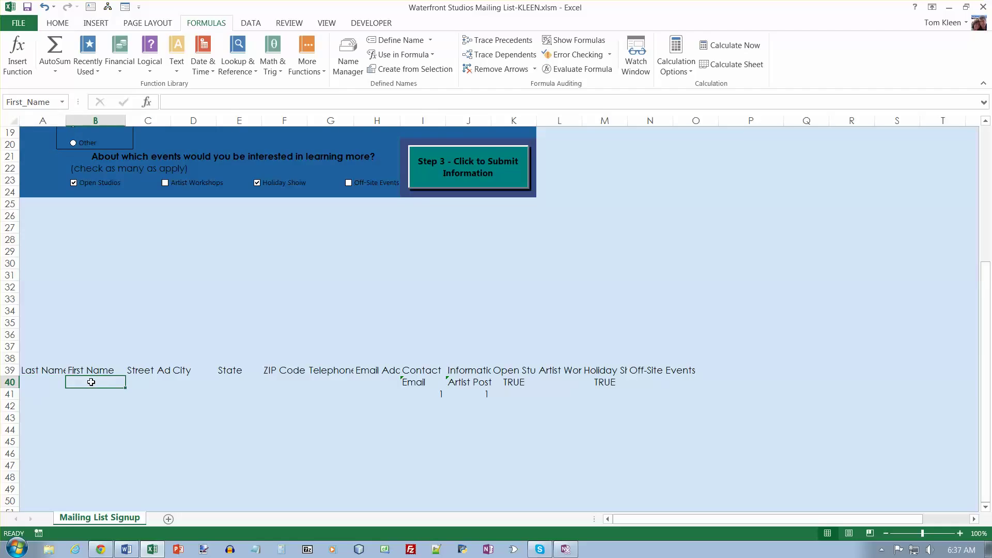
pyautogui.click(54, 373)
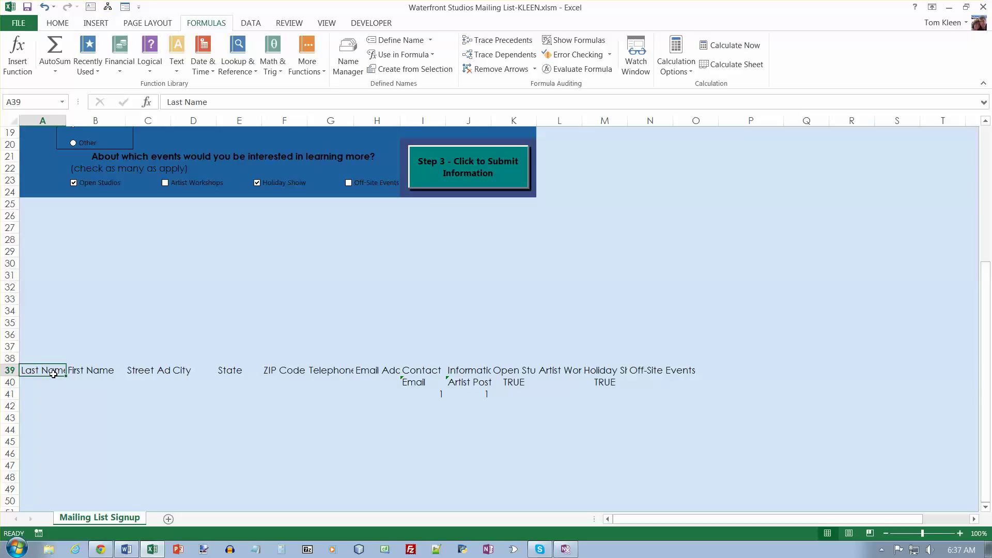
pyautogui.click(50, 382)
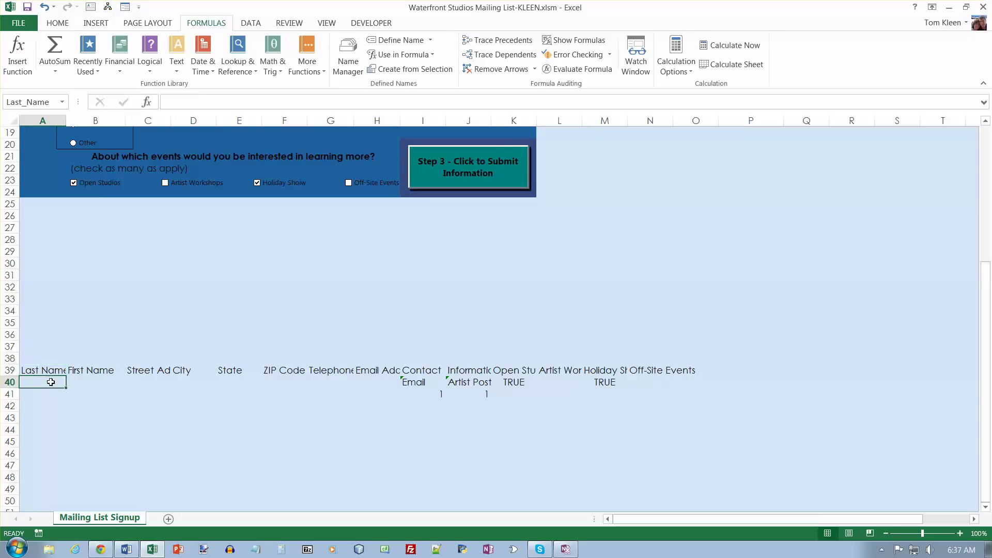
pyautogui.click(82, 386)
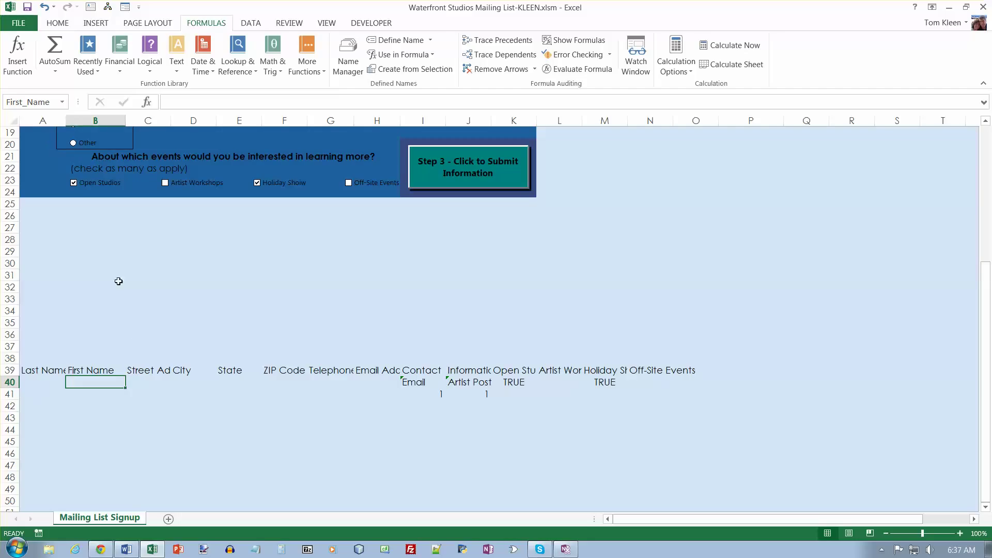
# Check the names of C40 through H40, including City, ZIP_Code and Telephone
pyautogui.click(158, 381)
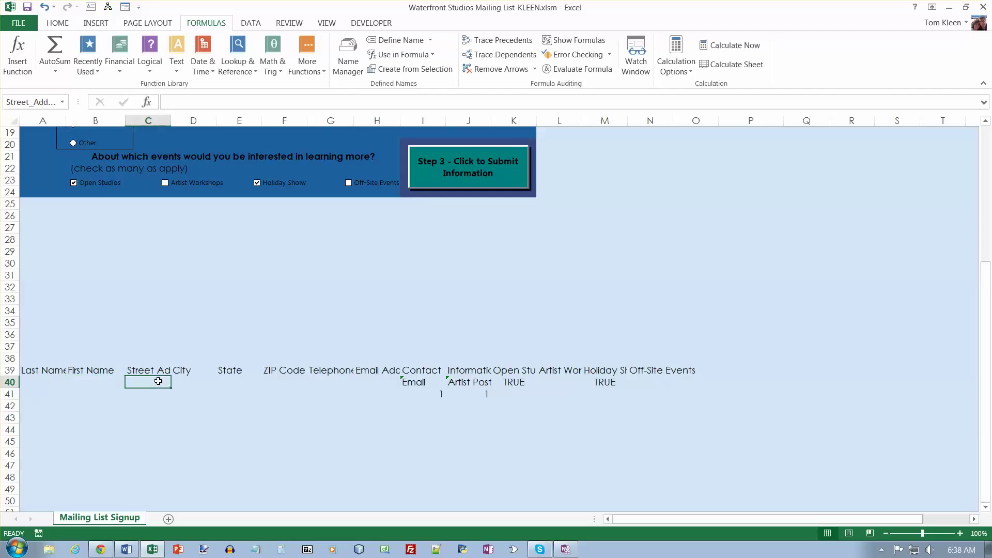
pyautogui.click(191, 384)
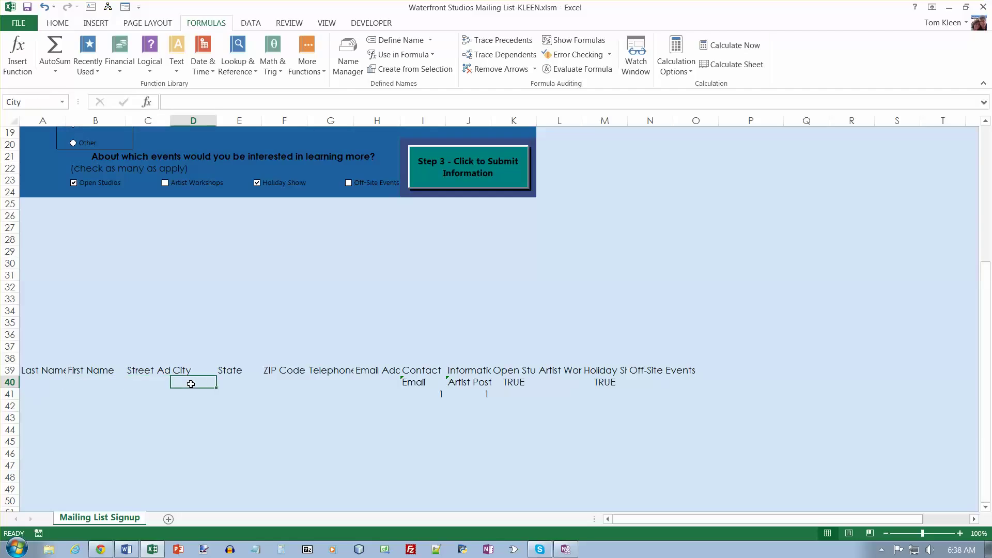
pyautogui.click(234, 382)
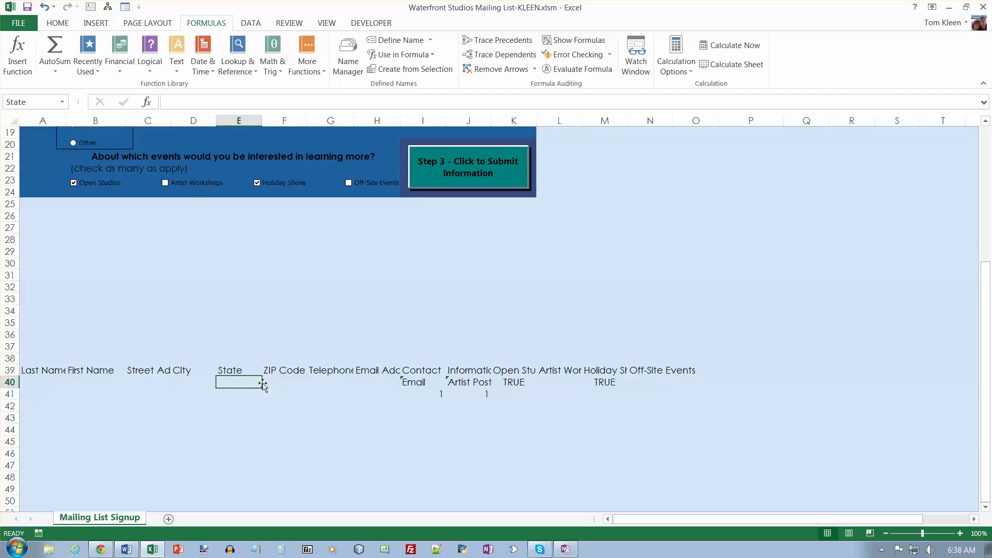
pyautogui.click(279, 384)
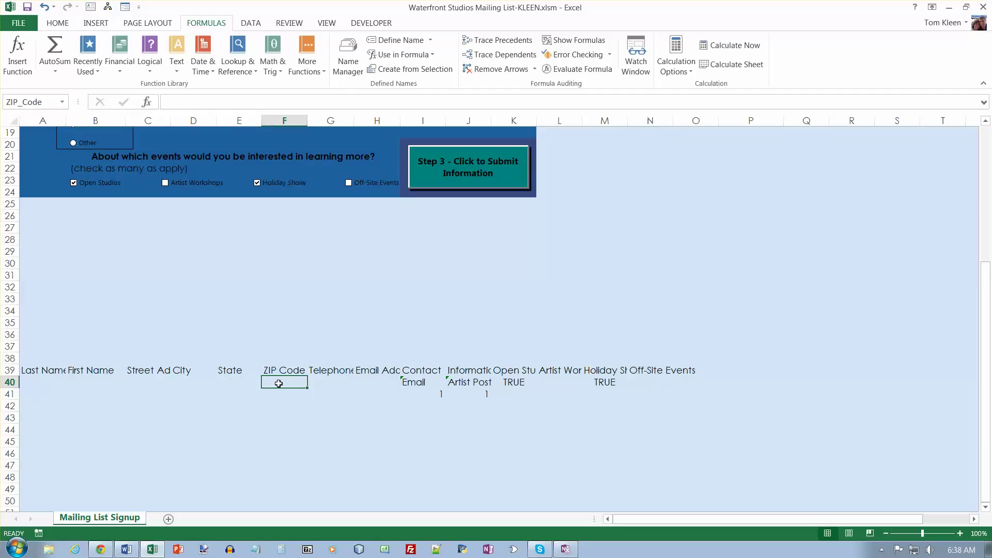
pyautogui.click(335, 383)
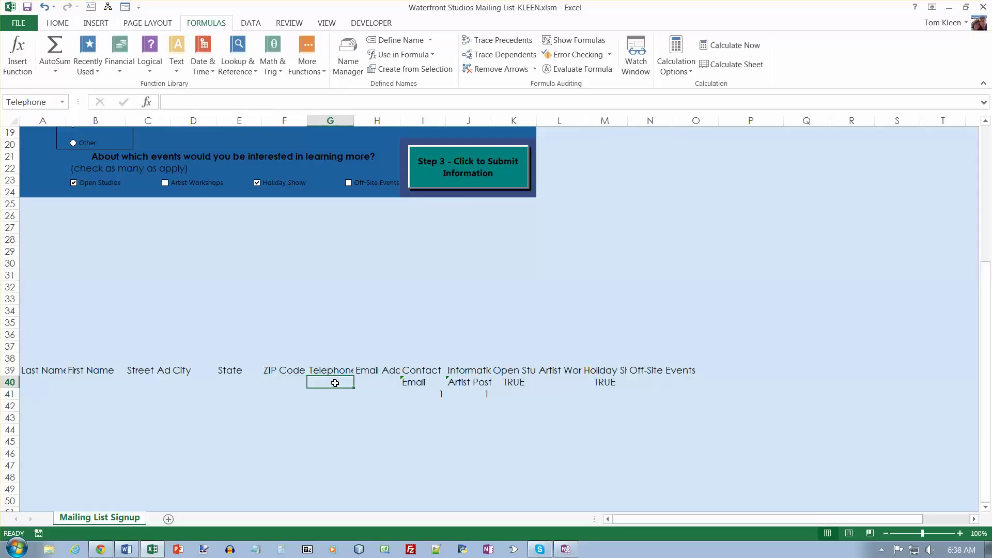
pyautogui.click(377, 382)
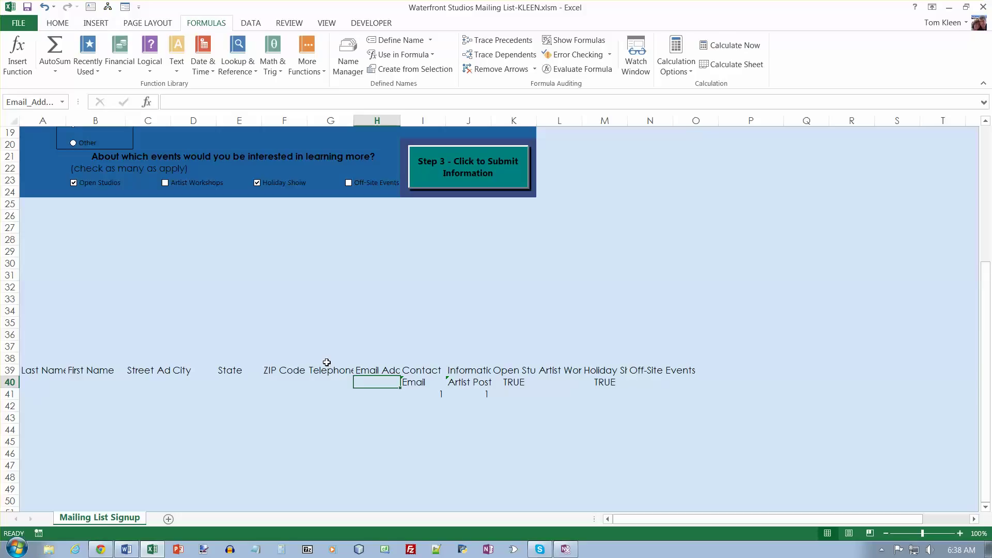
pyautogui.scroll(1, 327, 362)
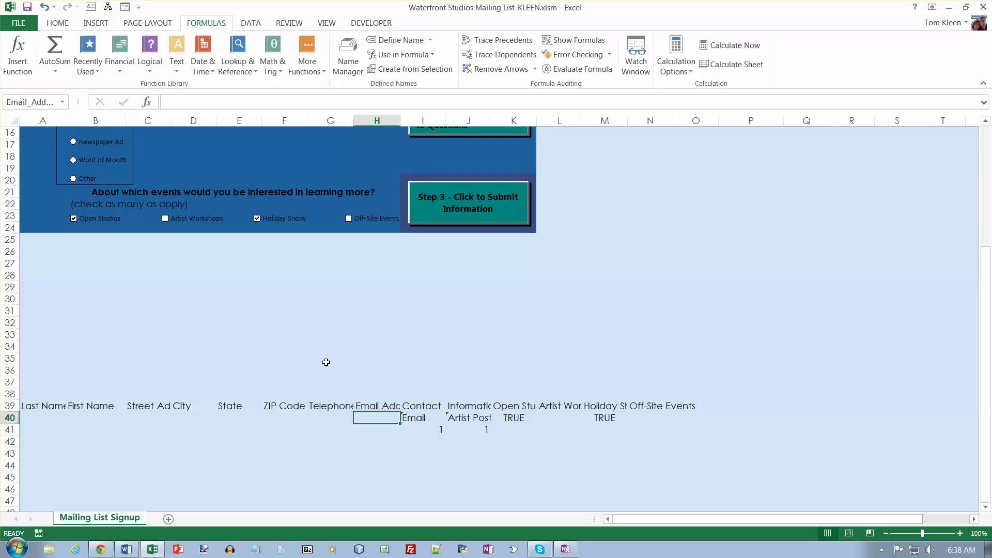
pyautogui.scroll(2, 327, 363)
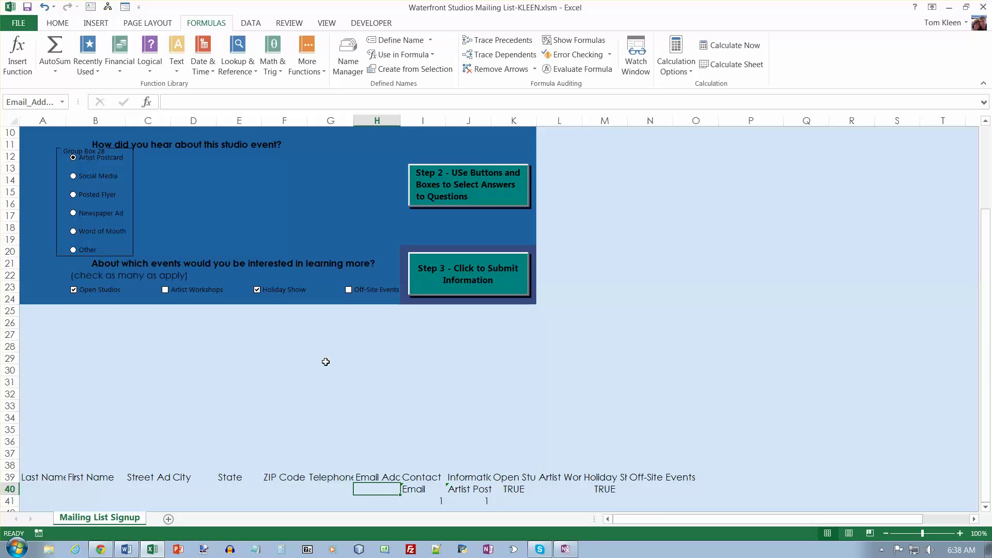
# Link the Last Name, First Name and Street Address cells C3–C5 to A40, B40 and C40
pyautogui.scroll(3, 326, 362)
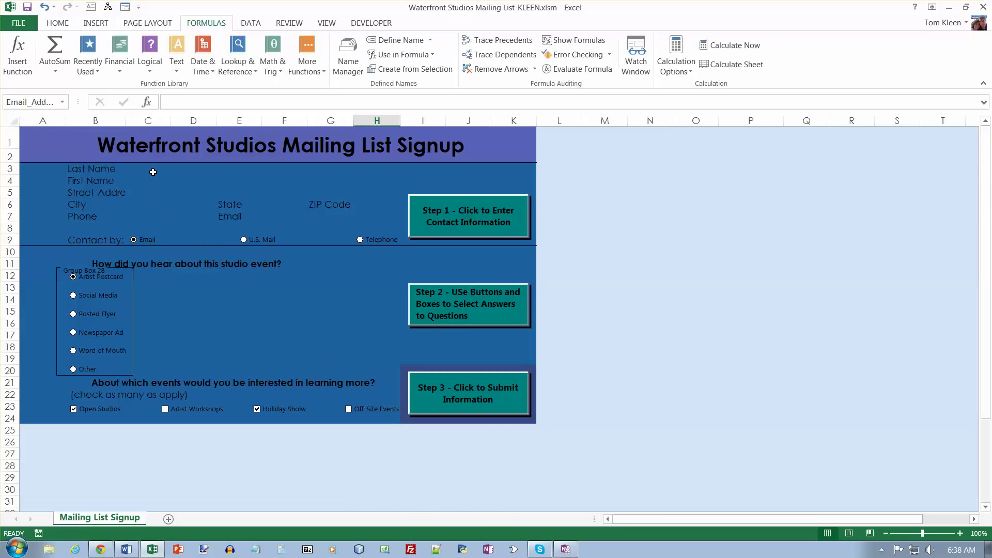
pyautogui.click(153, 167)
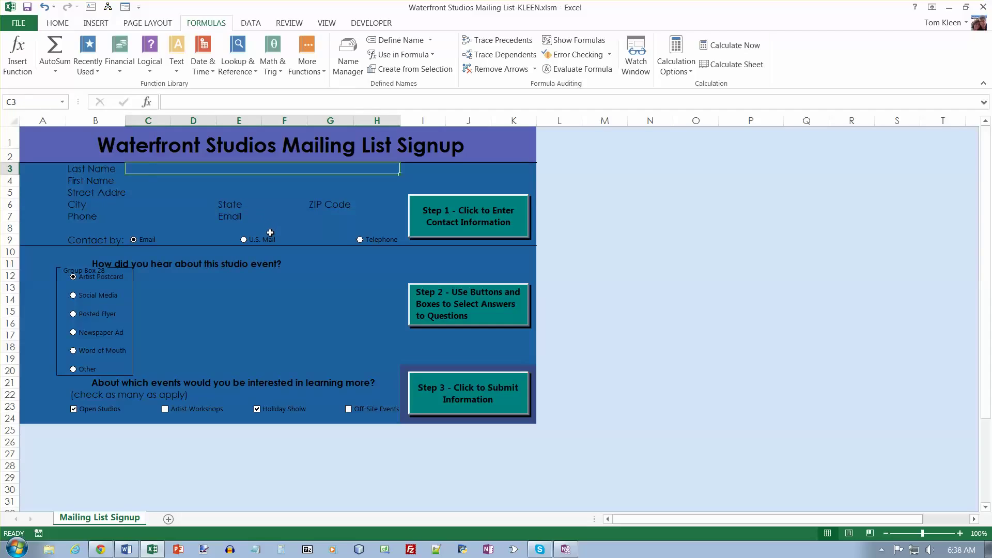
pyautogui.write('=A40')
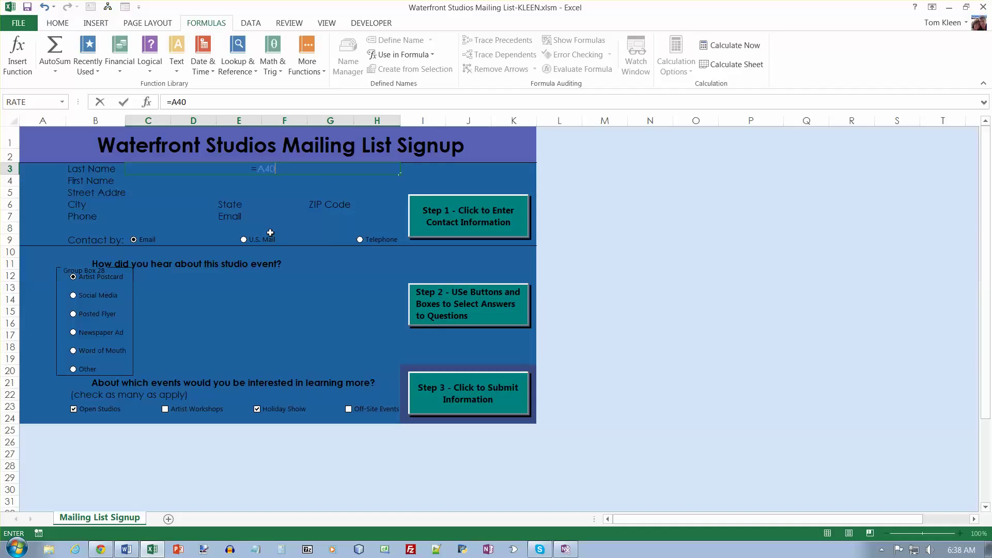
pyautogui.press('Return')
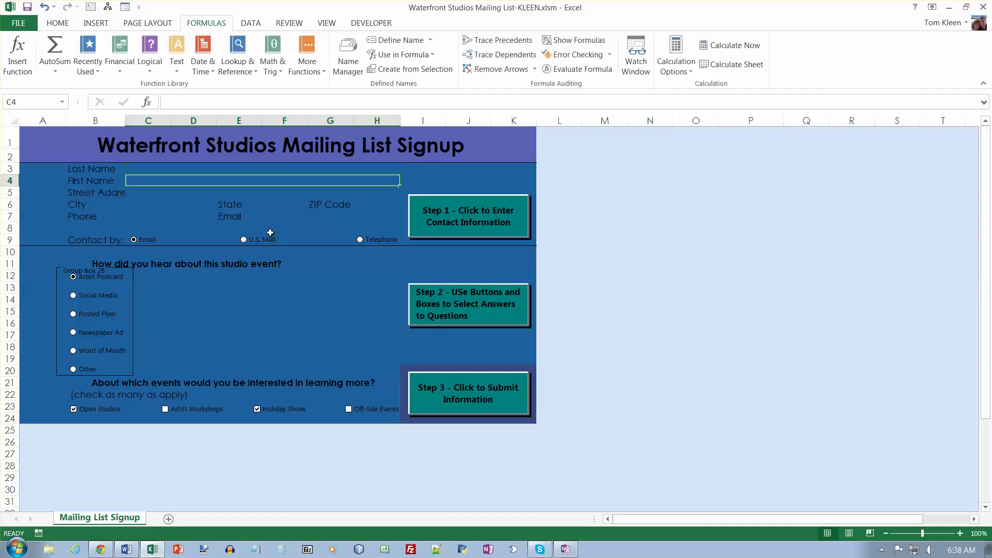
pyautogui.write('=b40')
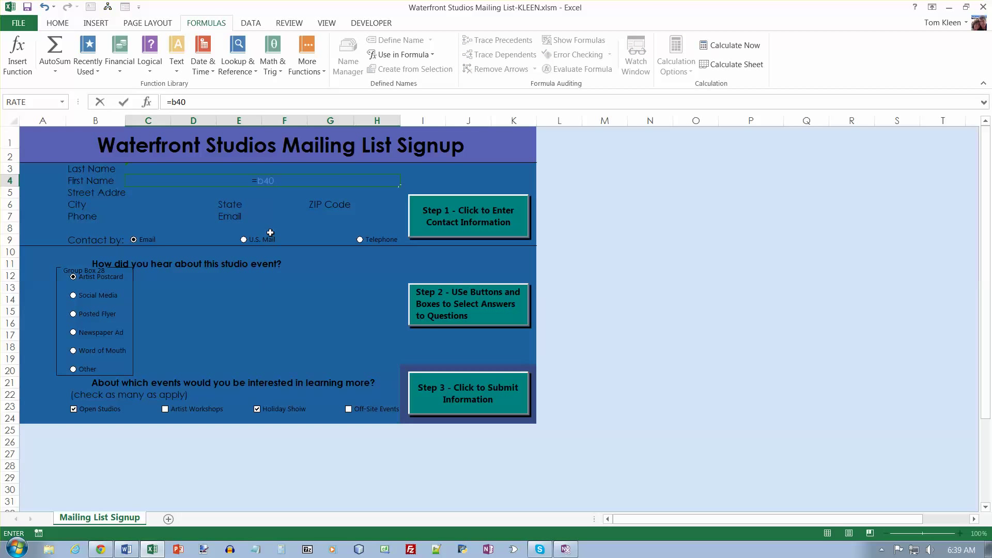
pyautogui.press('Return')
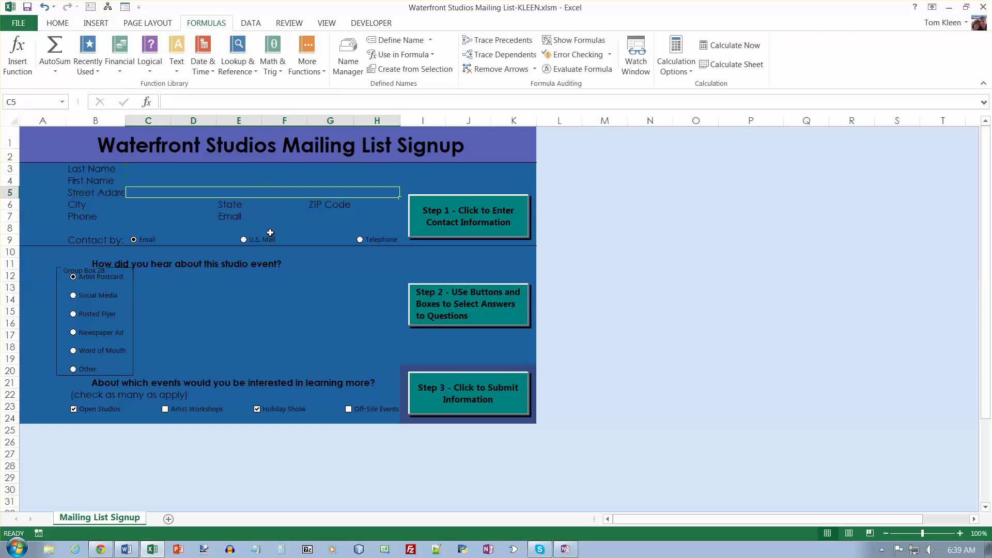
pyautogui.write('=c40')
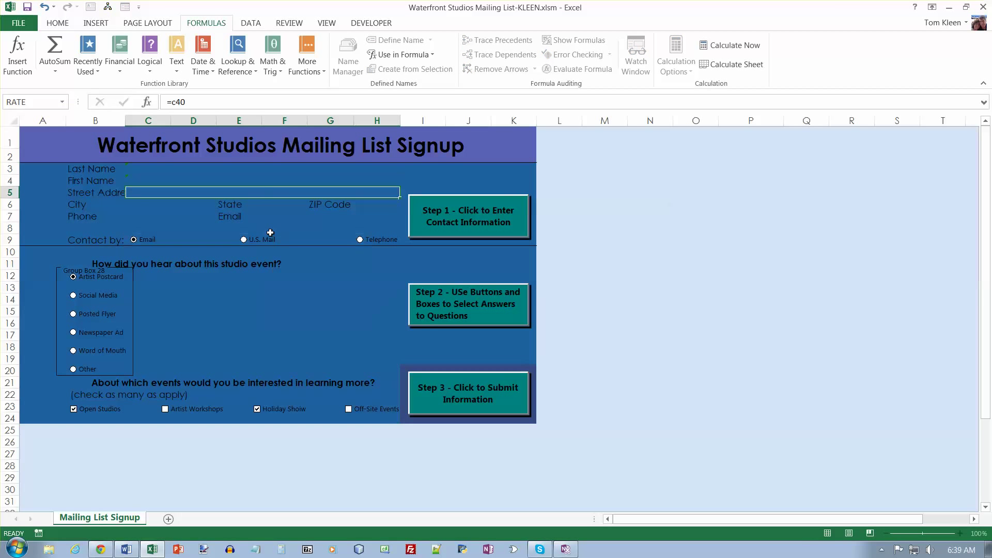
pyautogui.press('Return')
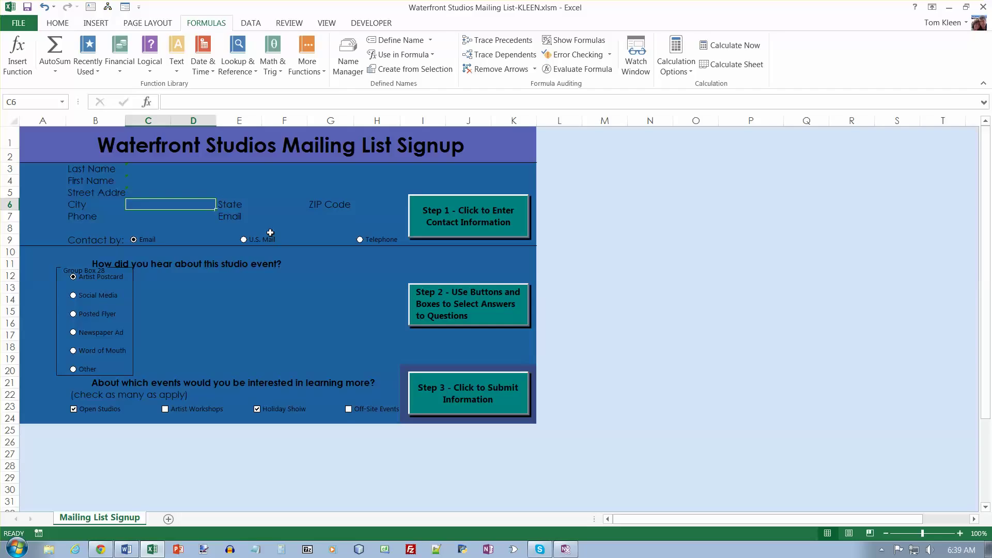
# Link the City cell C6 to D40 and the State cell F6 to E40
pyautogui.write('=')
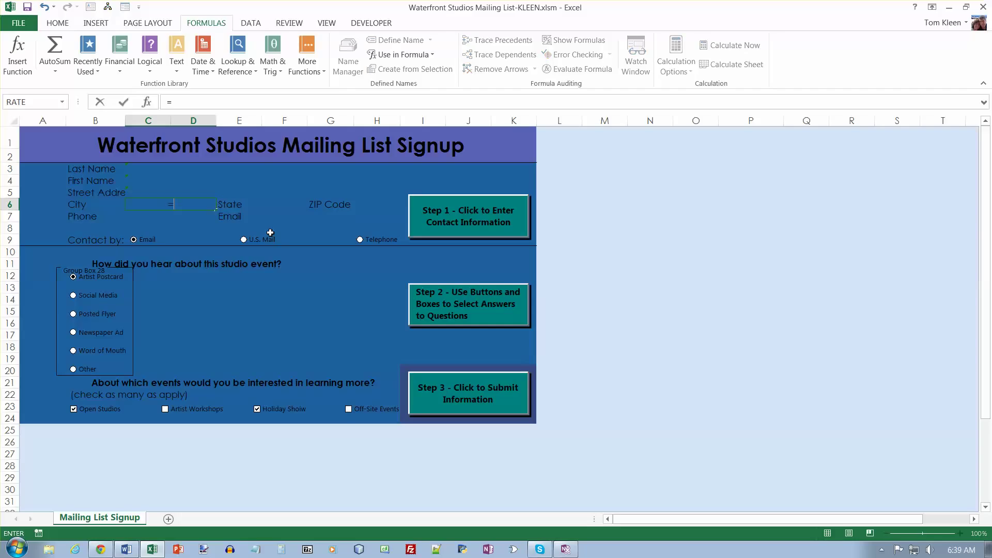
pyautogui.write('d40')
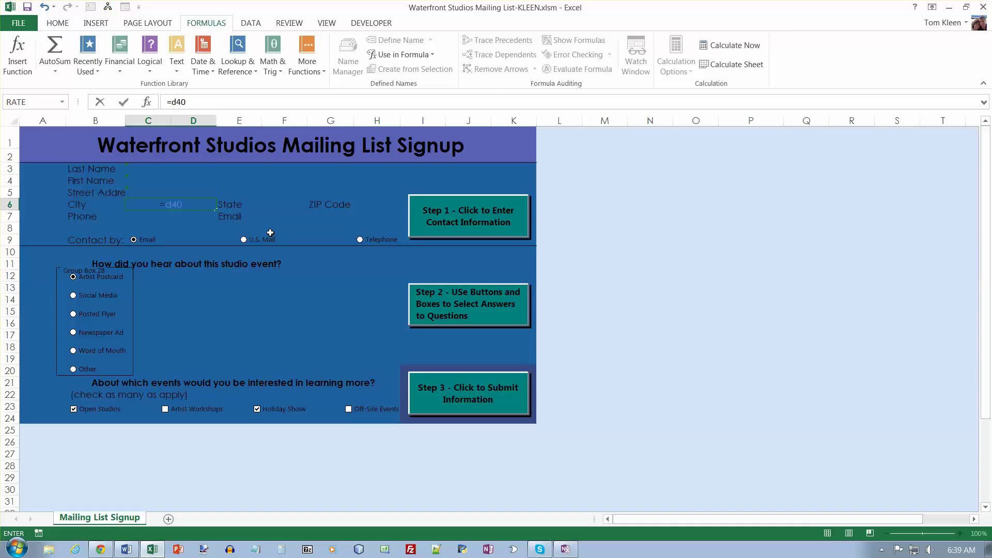
pyautogui.press('Tab')
pyautogui.press('Tab')
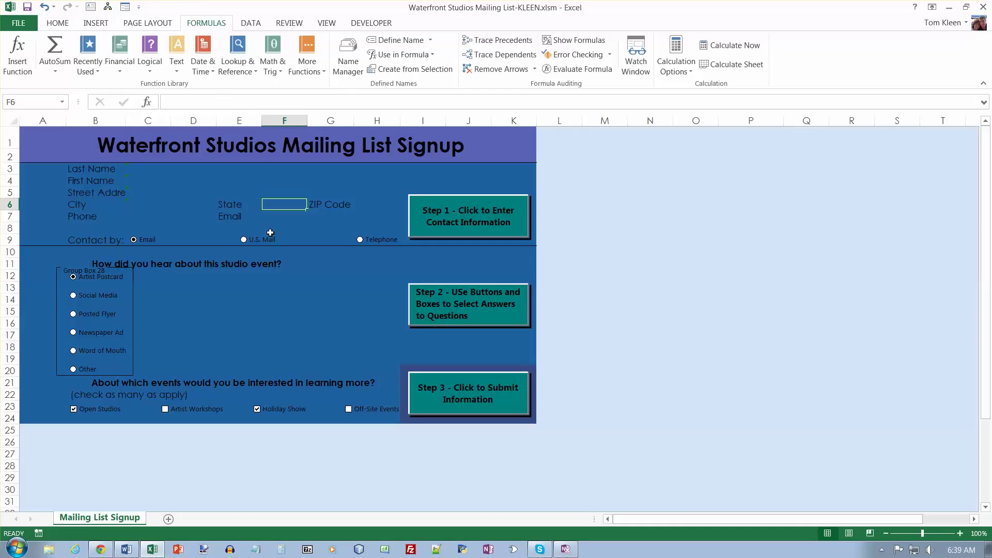
pyautogui.write('=e40')
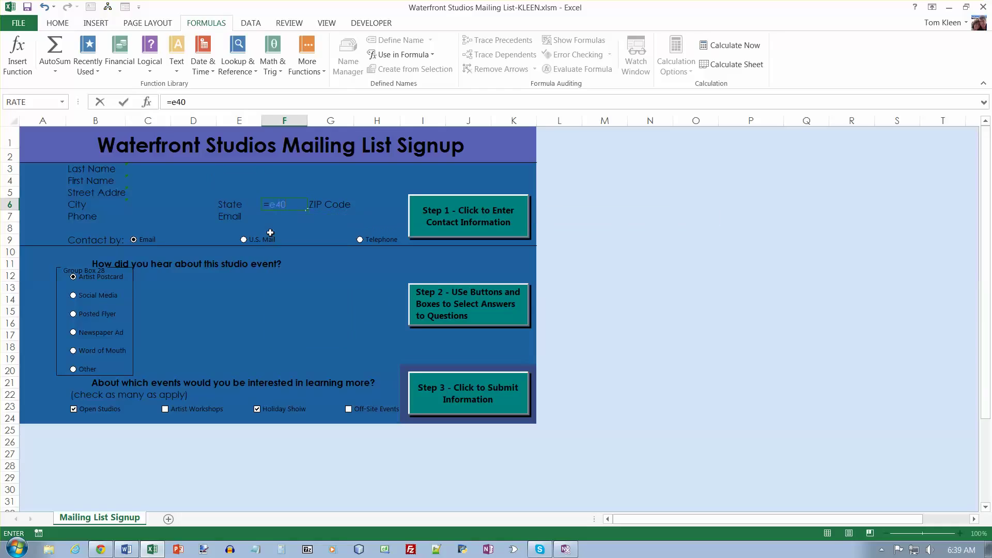
pyautogui.press('Return')
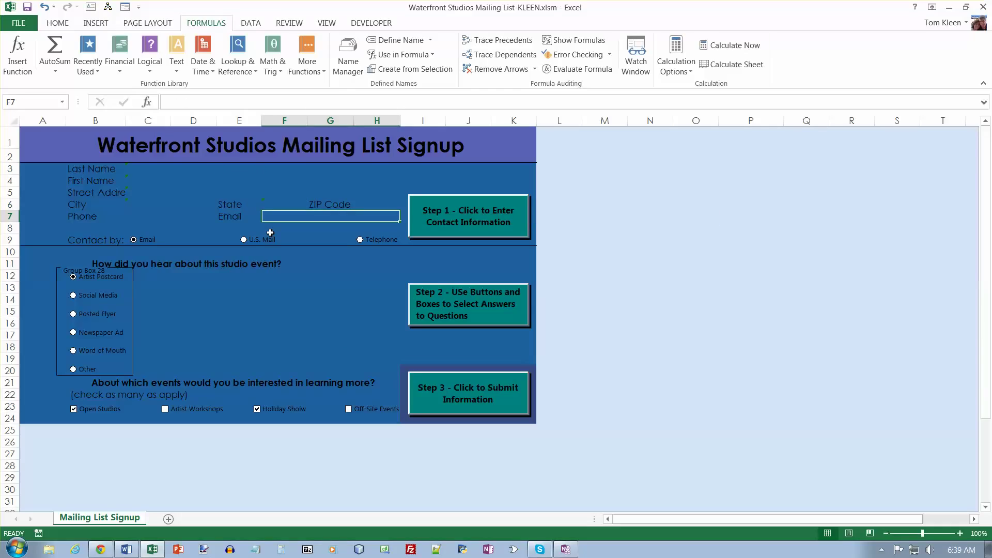
# Enter =G11 in the Phone cell C7 and link the Email cell to H40
pyautogui.press('Up')
pyautogui.press('Right')
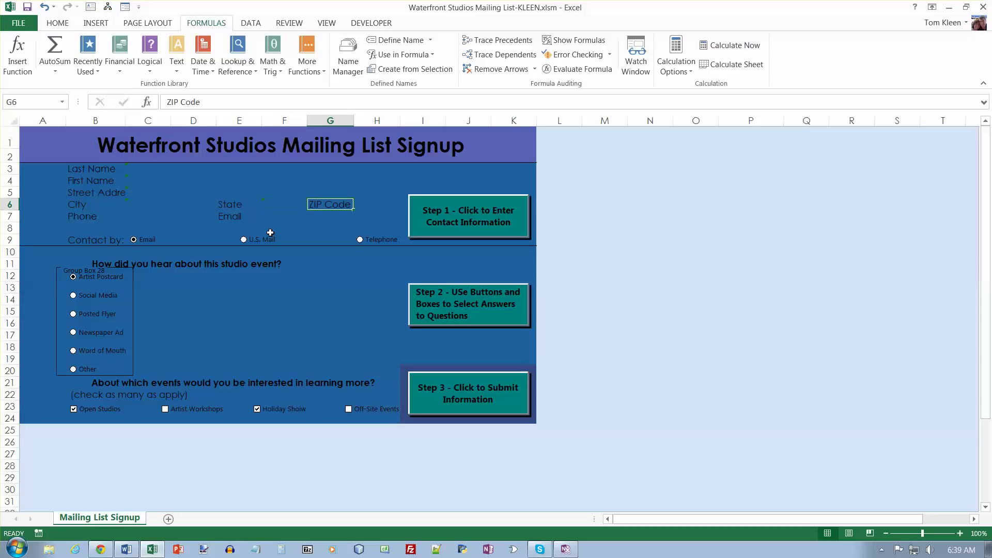
pyautogui.press('Left')
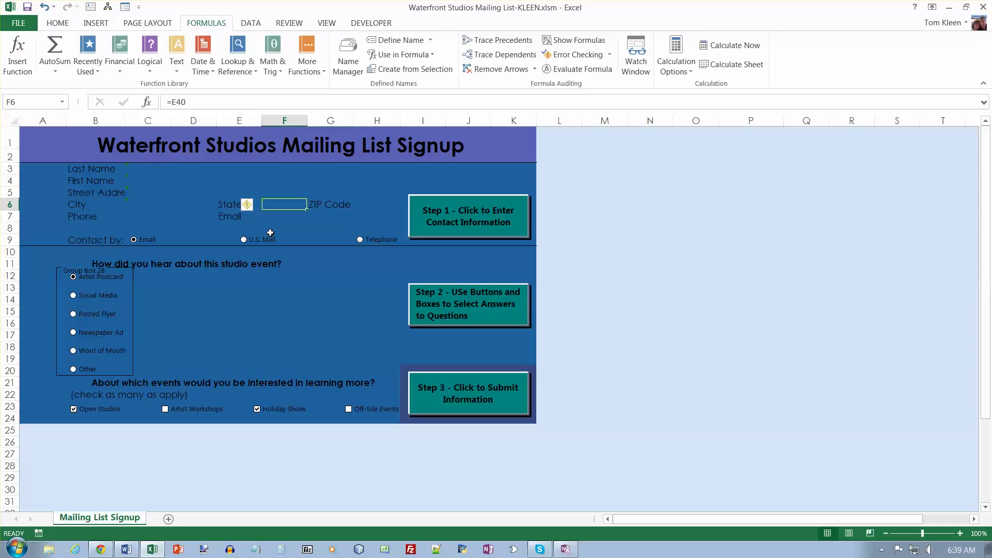
pyautogui.press('Right')
pyautogui.press('Right')
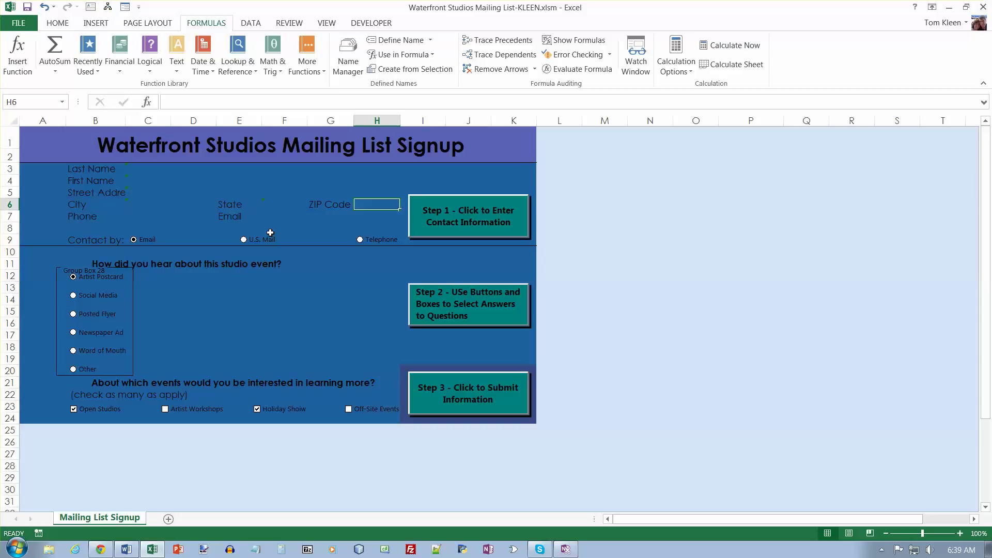
pyautogui.press('Down')
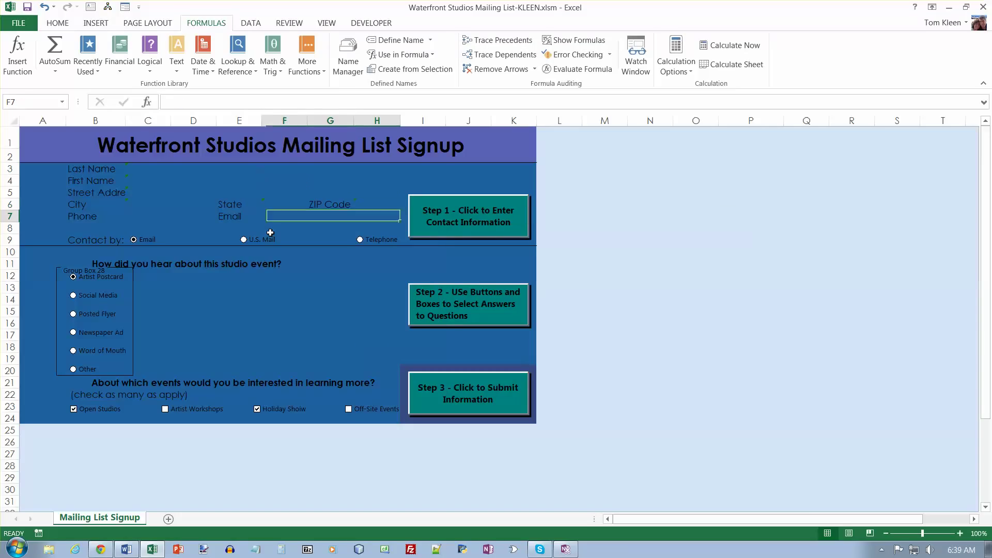
pyautogui.press('Left')
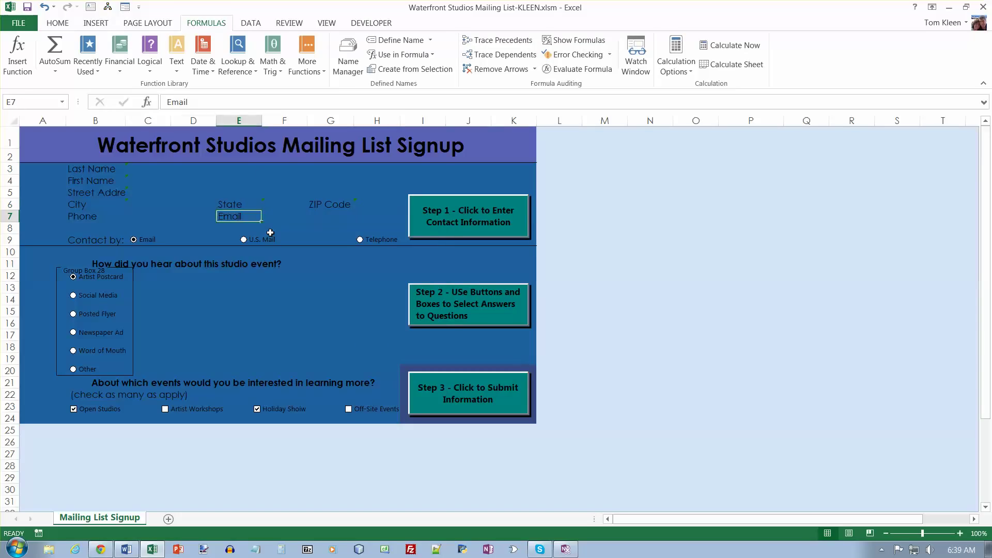
pyautogui.press('Left')
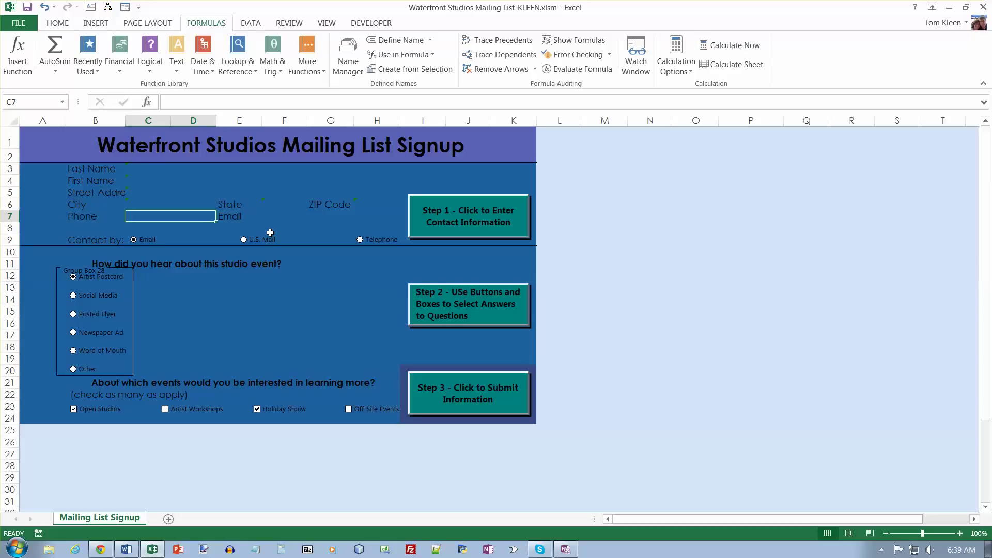
pyautogui.write('=g11')
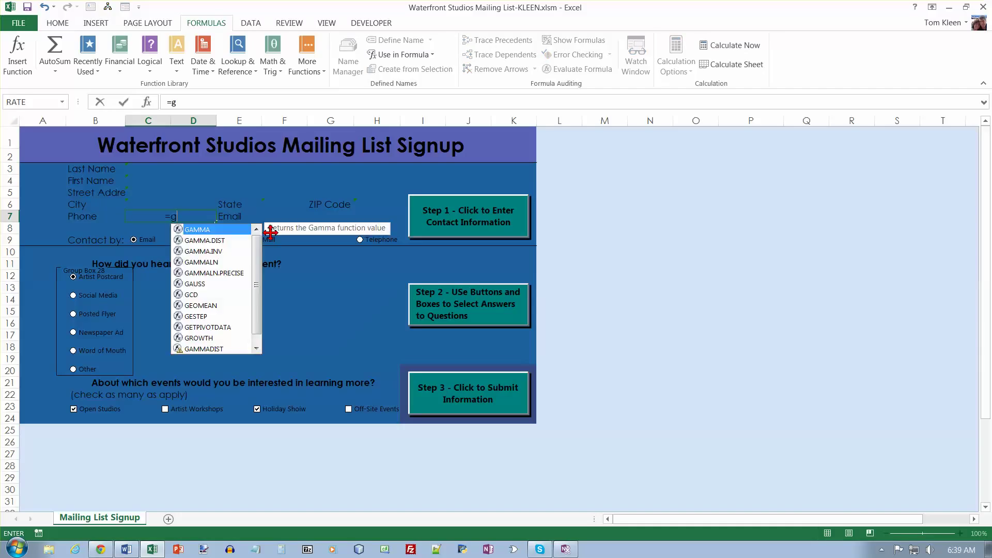
pyautogui.press('Tab')
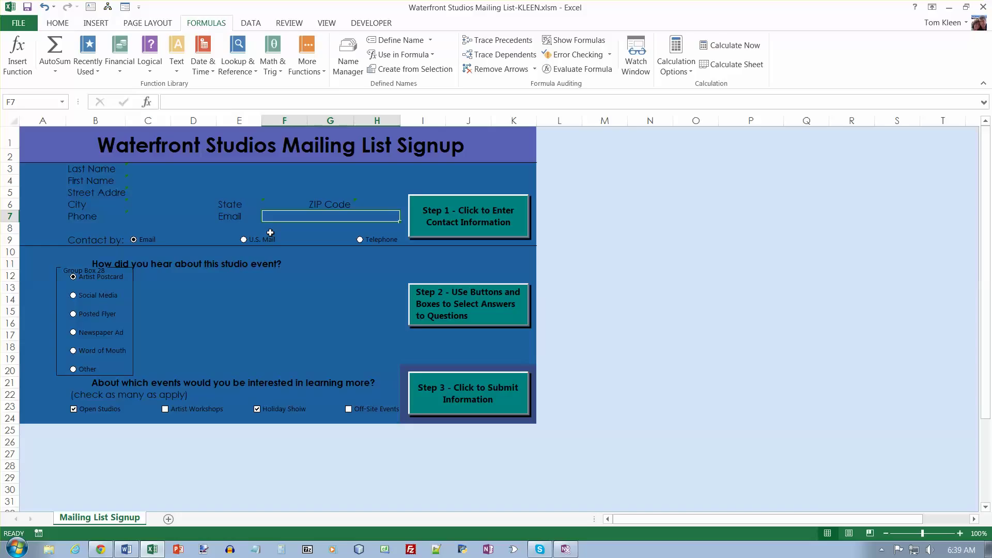
pyautogui.write('=h40')
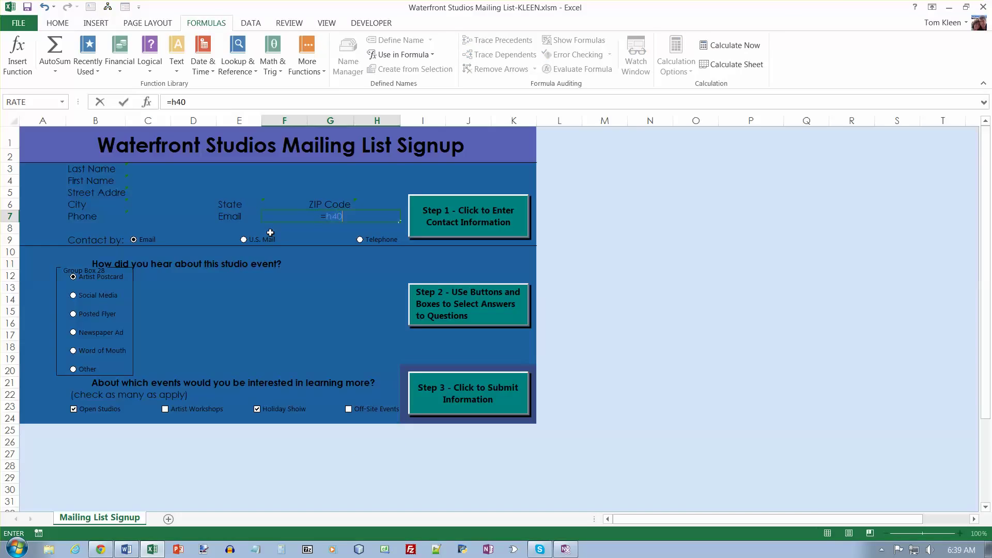
pyautogui.press('Return')
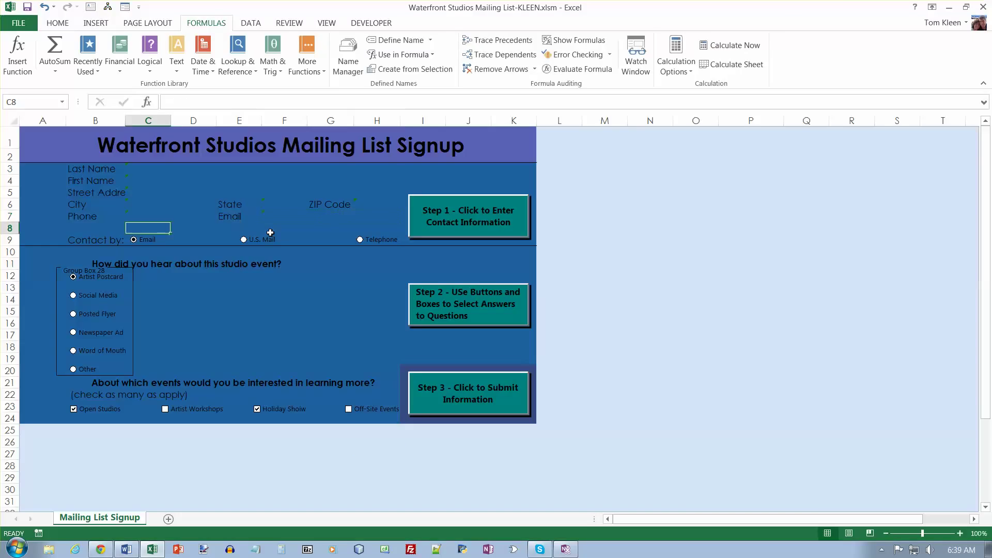